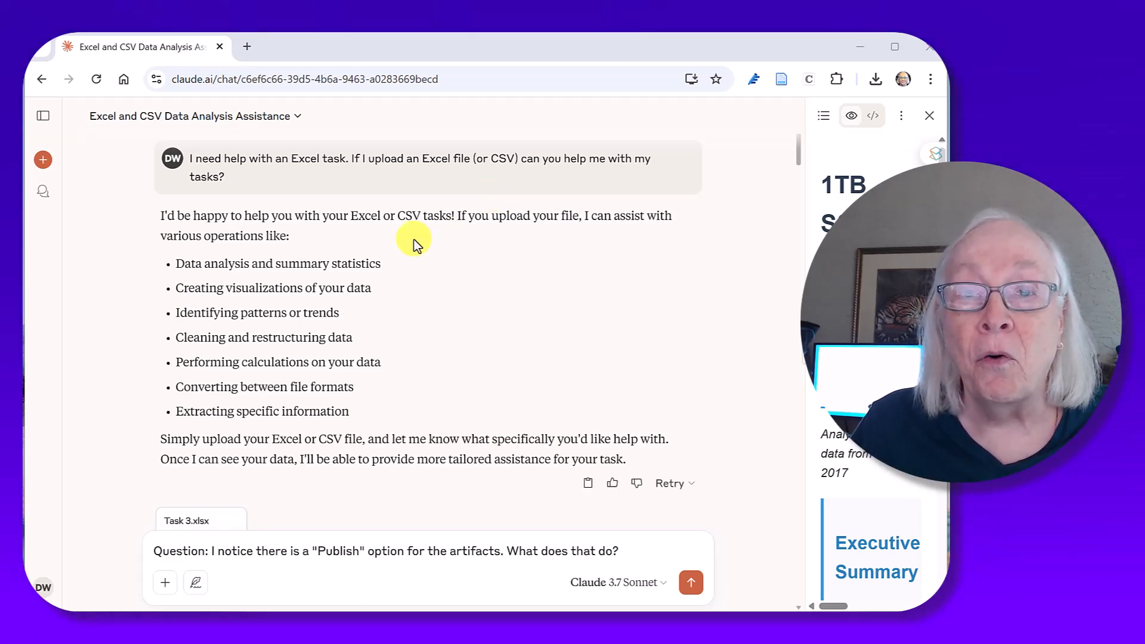
Read the chat from the opening Excel request through the Task 3.xlsx file overview, test setup and pass/fail summary of the SSD models
scroll(414, 242, "down", 3)
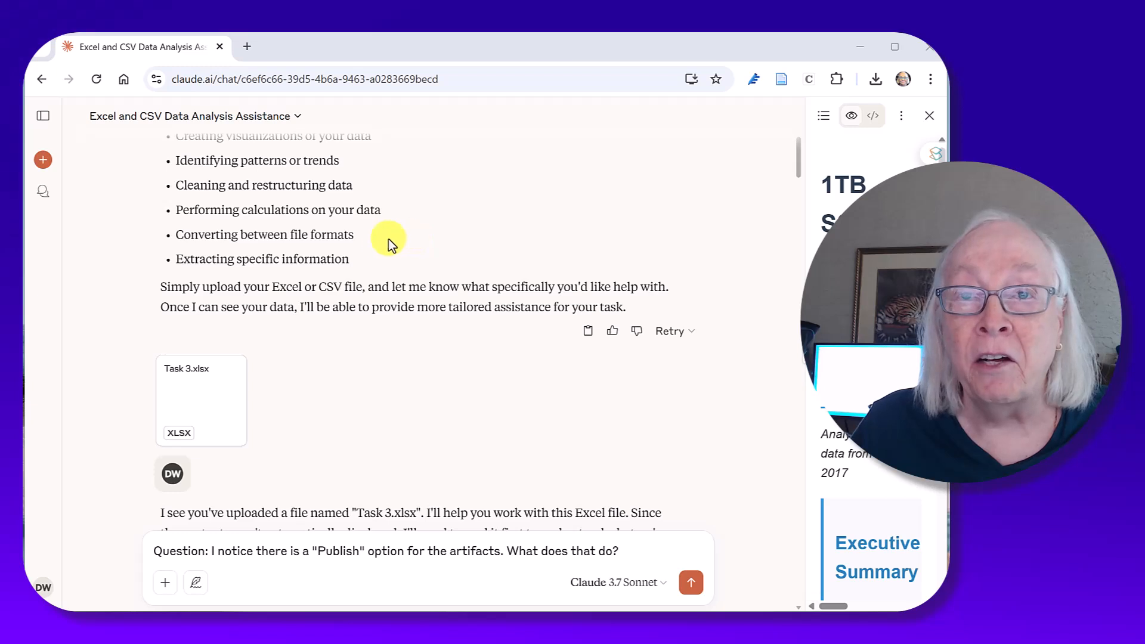
scroll(334, 238, "down", 1)
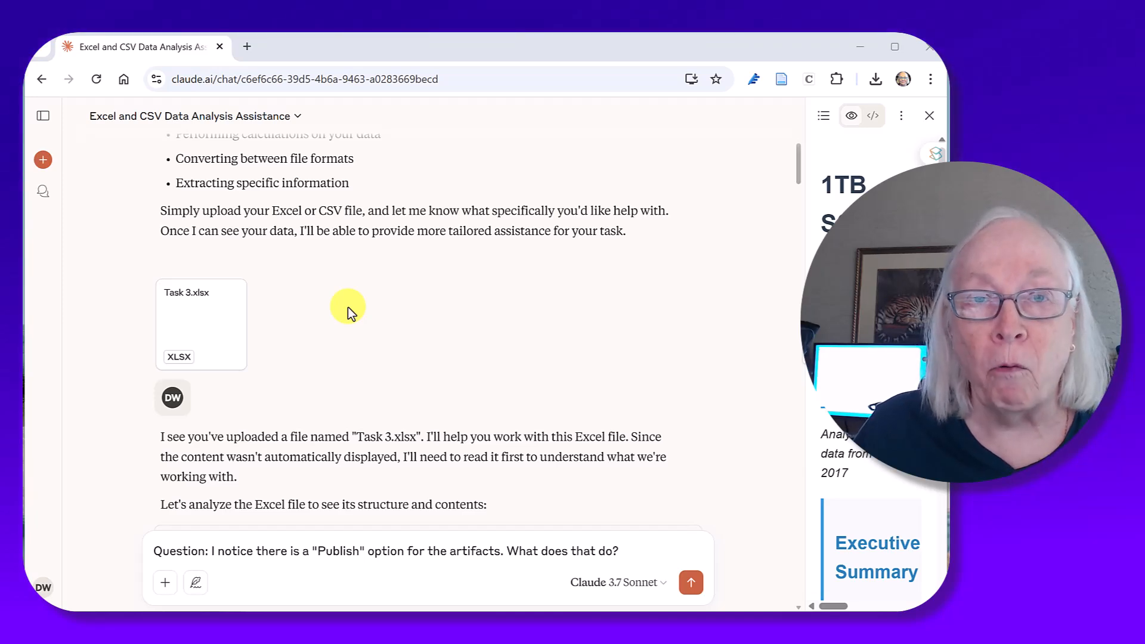
scroll(348, 307, "down", 4)
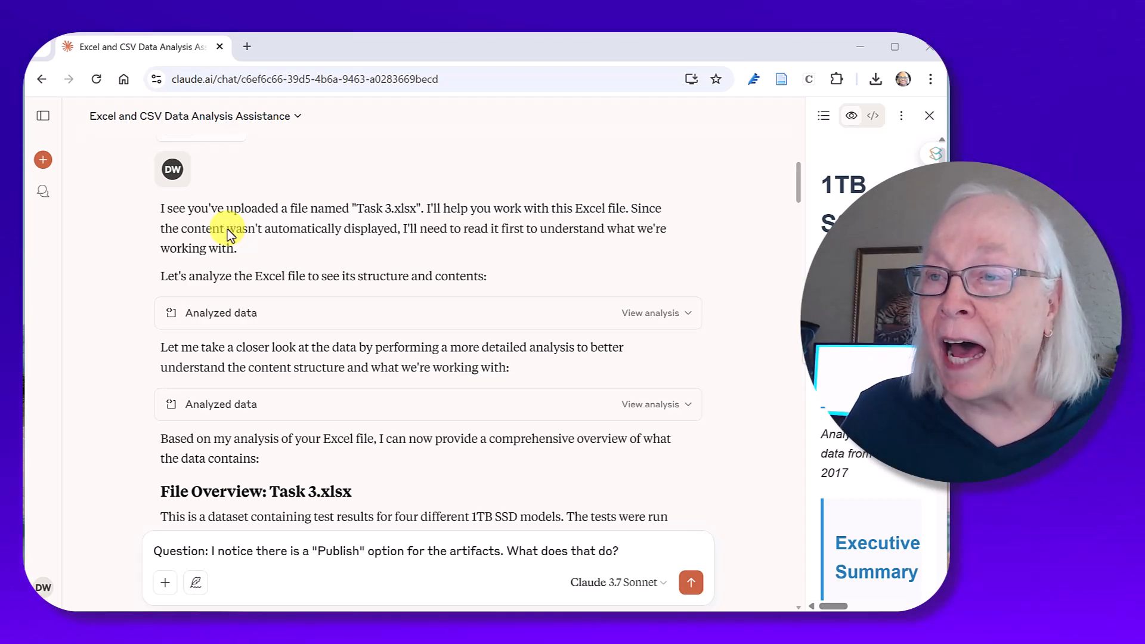
left_click_drag(804, 548, 688, 563)
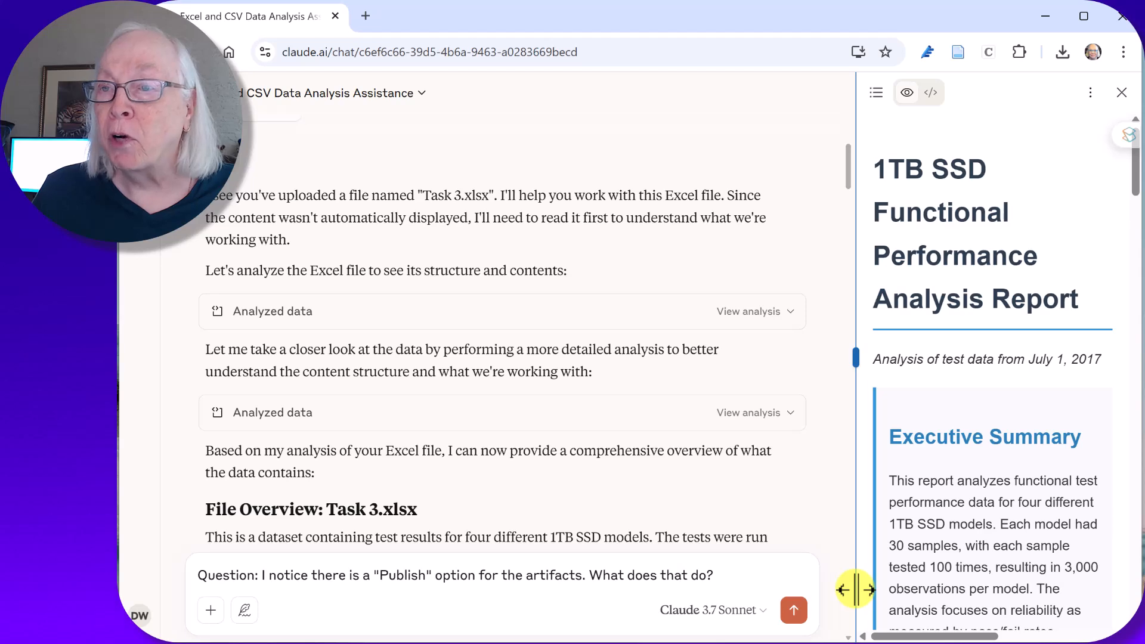
left_click_drag(855, 589, 949, 603)
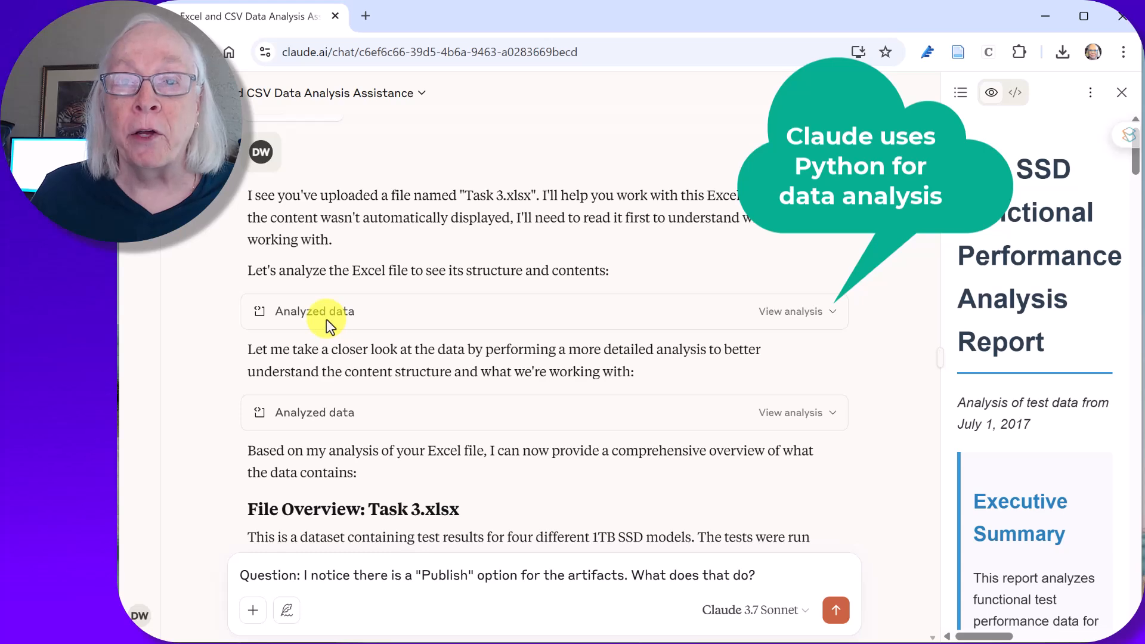
scroll(327, 320, "down", 1)
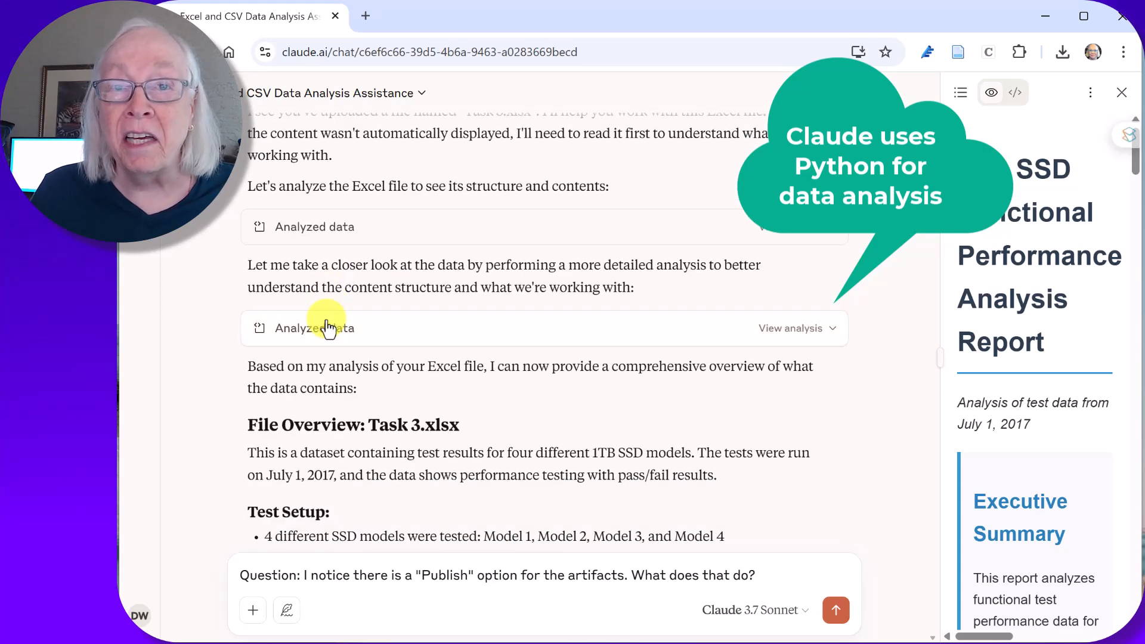
scroll(327, 319, "down", 2)
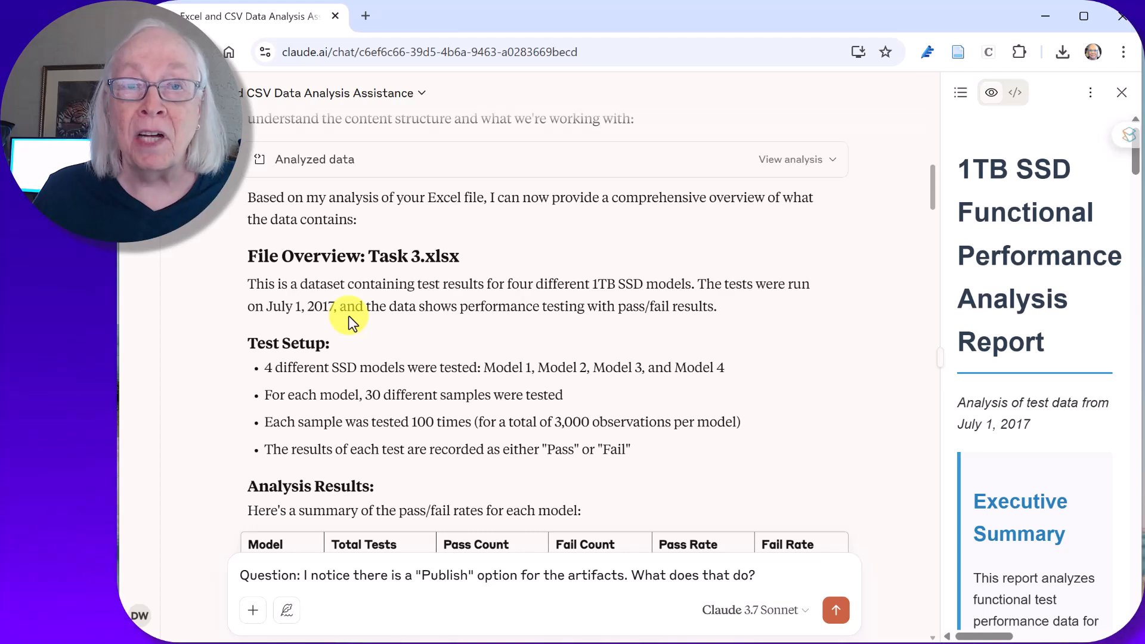
scroll(409, 313, "down", 1)
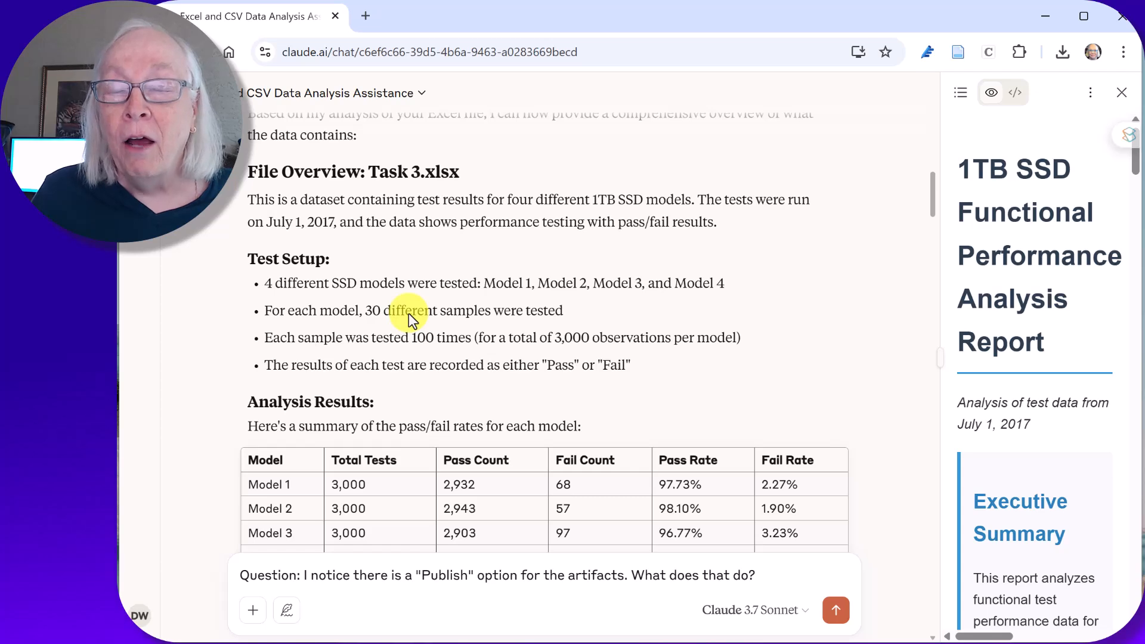
scroll(409, 313, "down", 4)
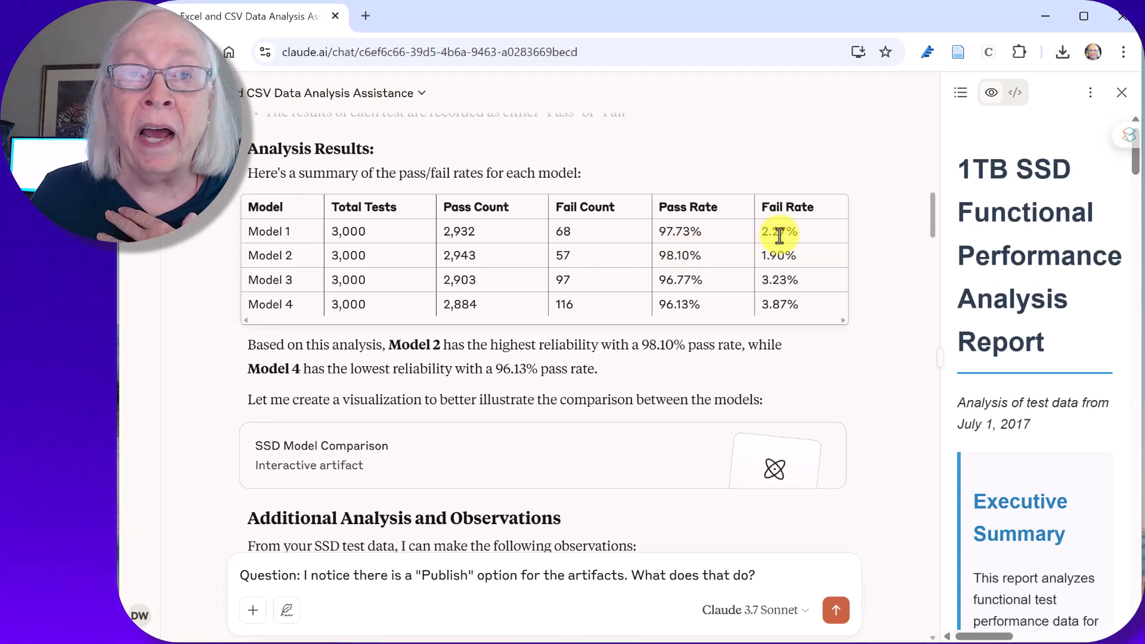
scroll(775, 237, "down", 3)
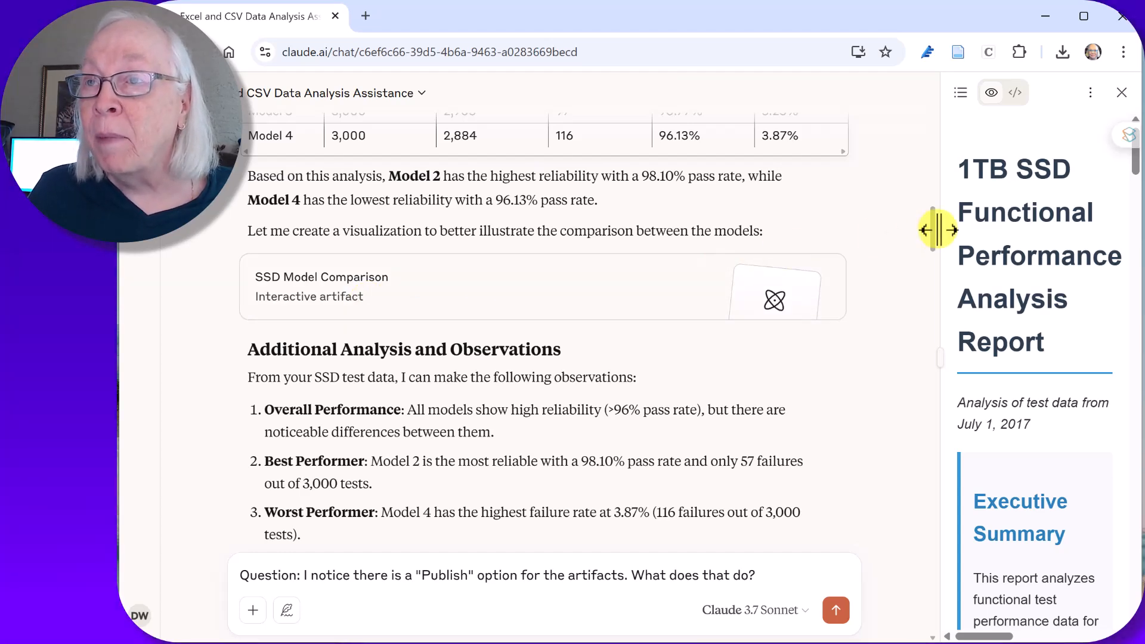
Widen the artifact pane and display the SSD Performance Analysis HTML Report
left_click_drag(940, 228, 584, 291)
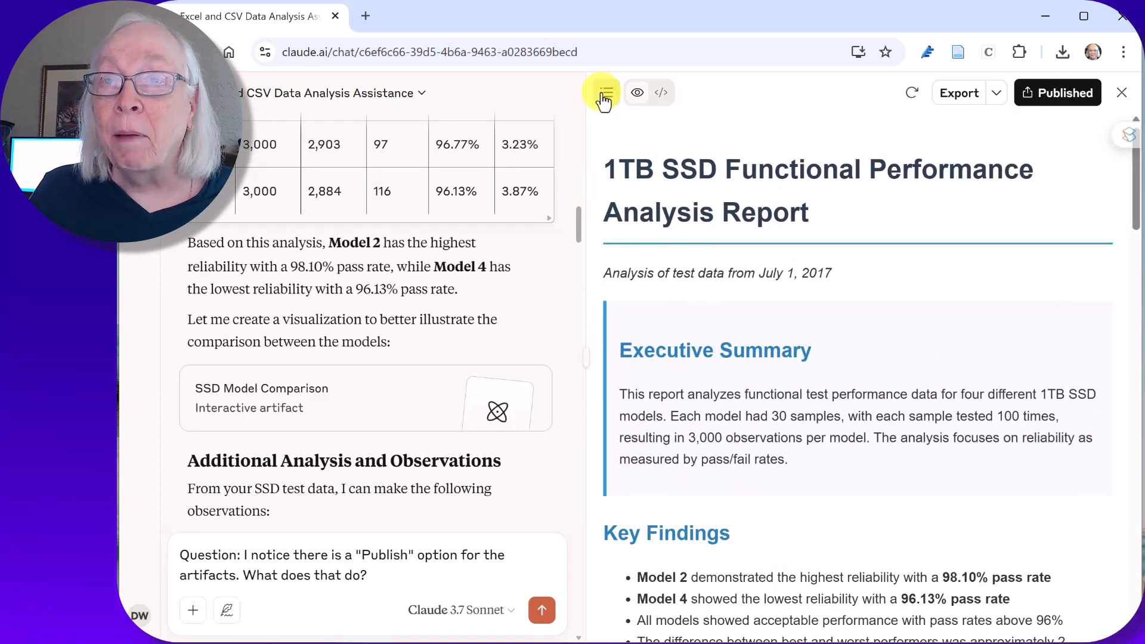
left_click(607, 93)
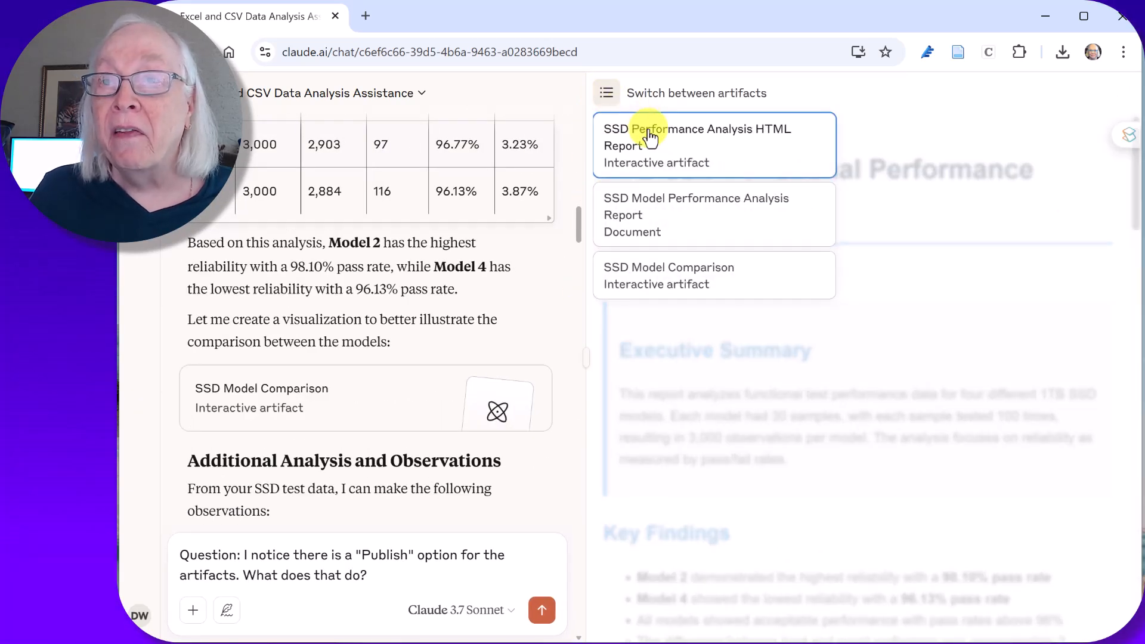
left_click(649, 138)
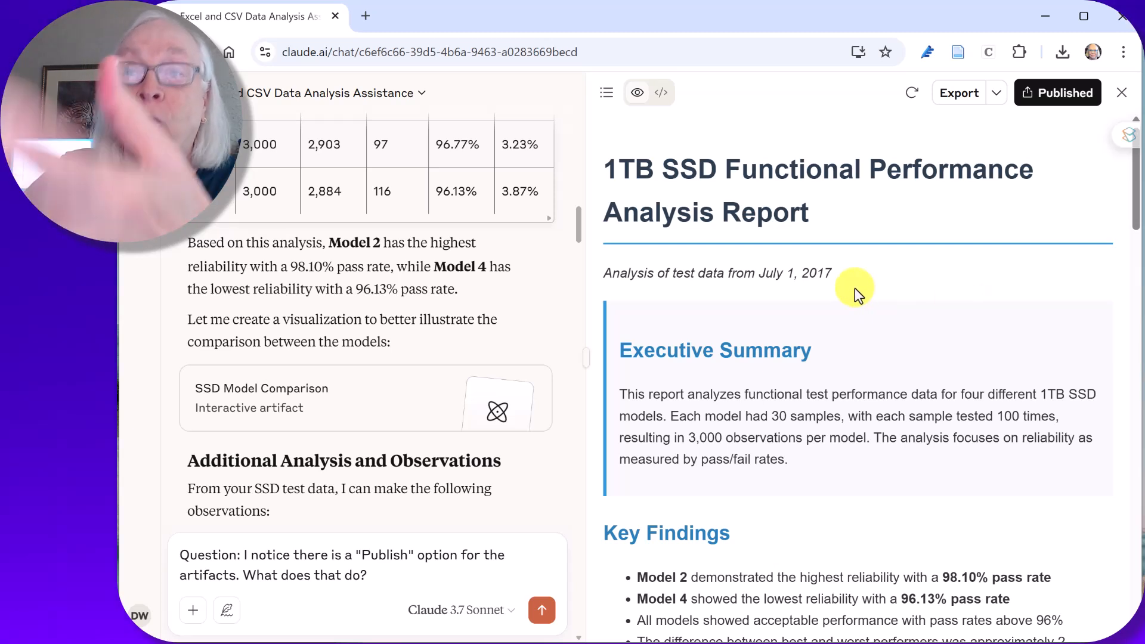
Read the HTML report from the executive summary through the results, charts, observations and recommendations to the test methodology
scroll(857, 296, "down", 5)
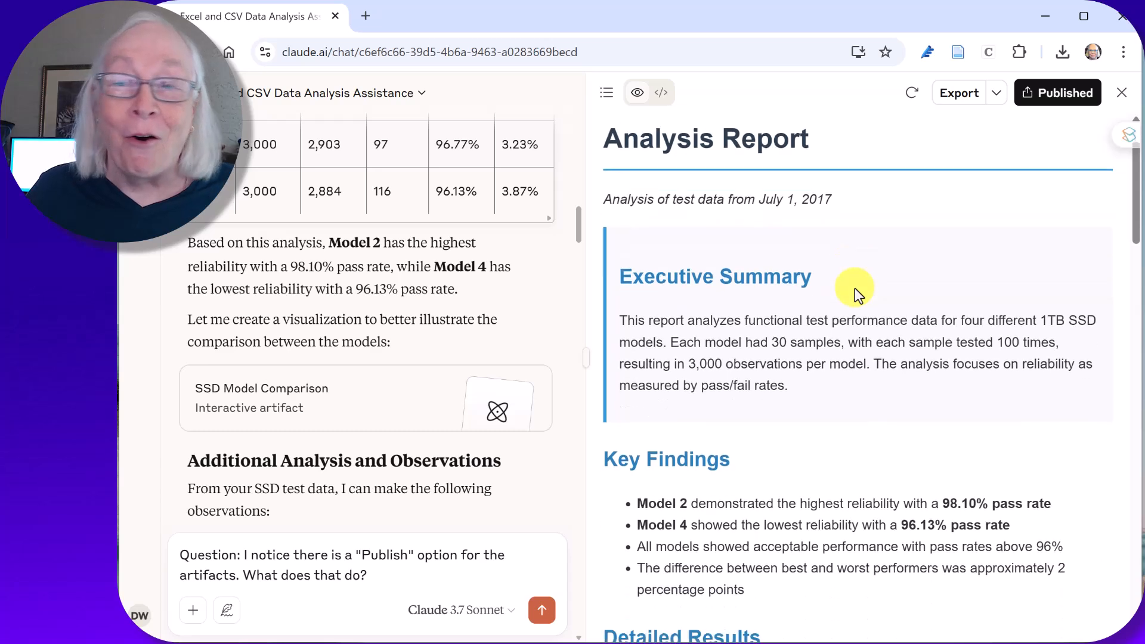
scroll(857, 295, "down", 4)
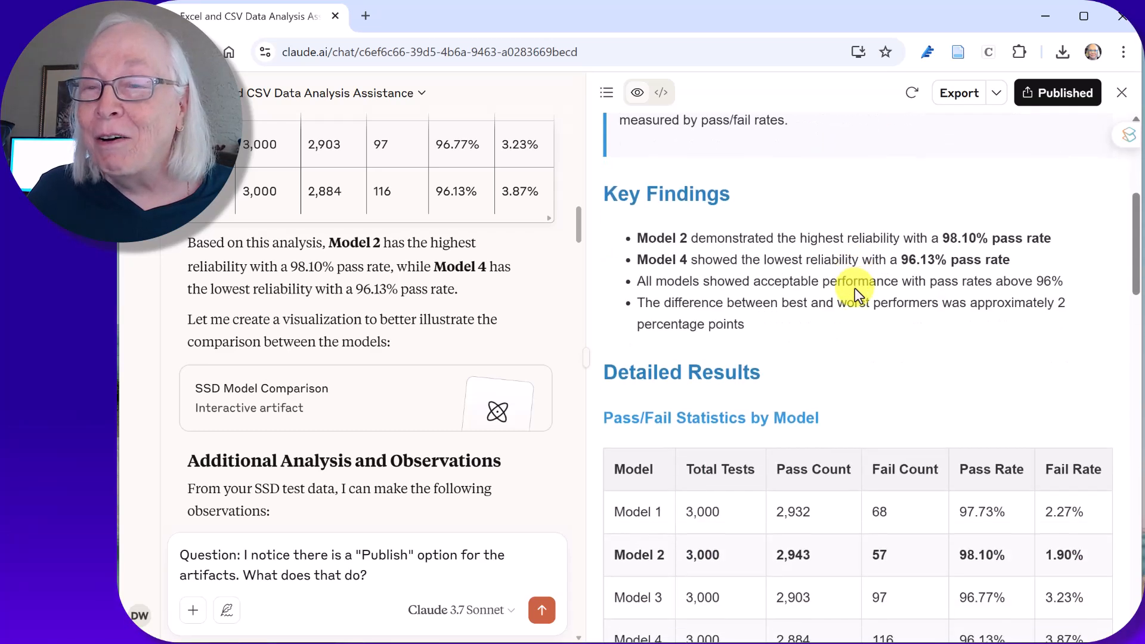
scroll(856, 295, "down", 10)
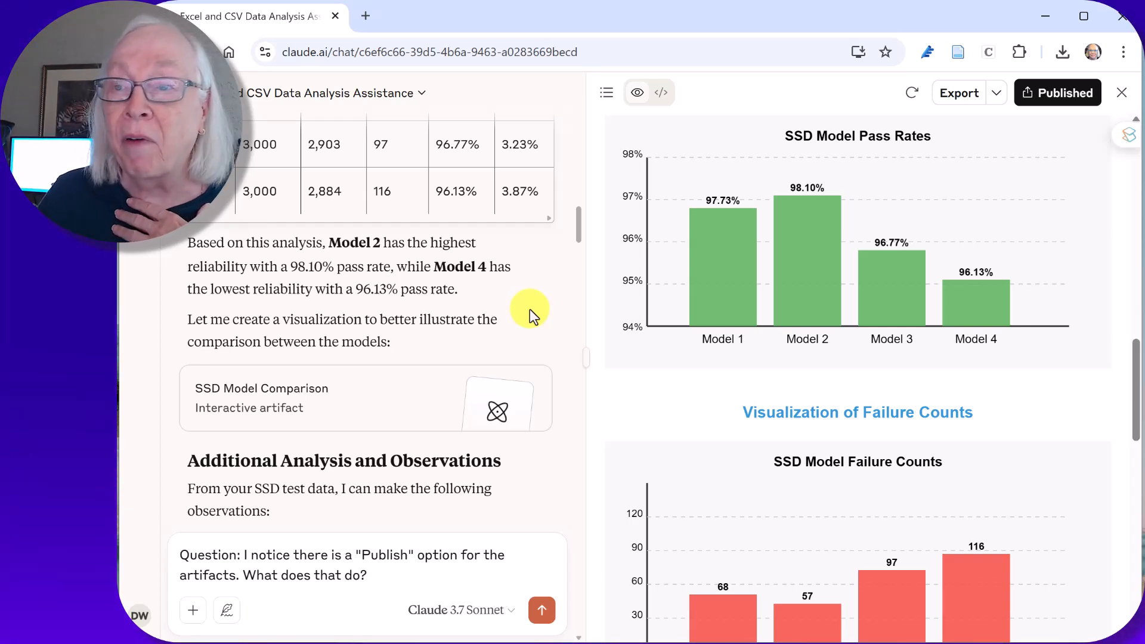
scroll(699, 281, "down", 4)
scroll(699, 280, "down", 10)
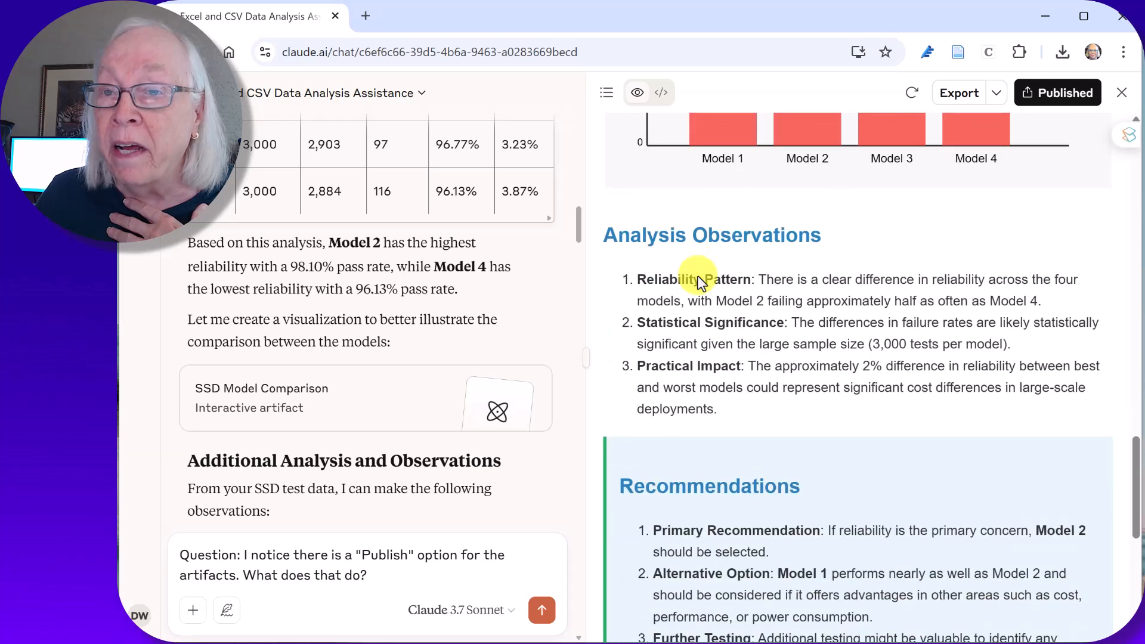
scroll(697, 277, "down", 2)
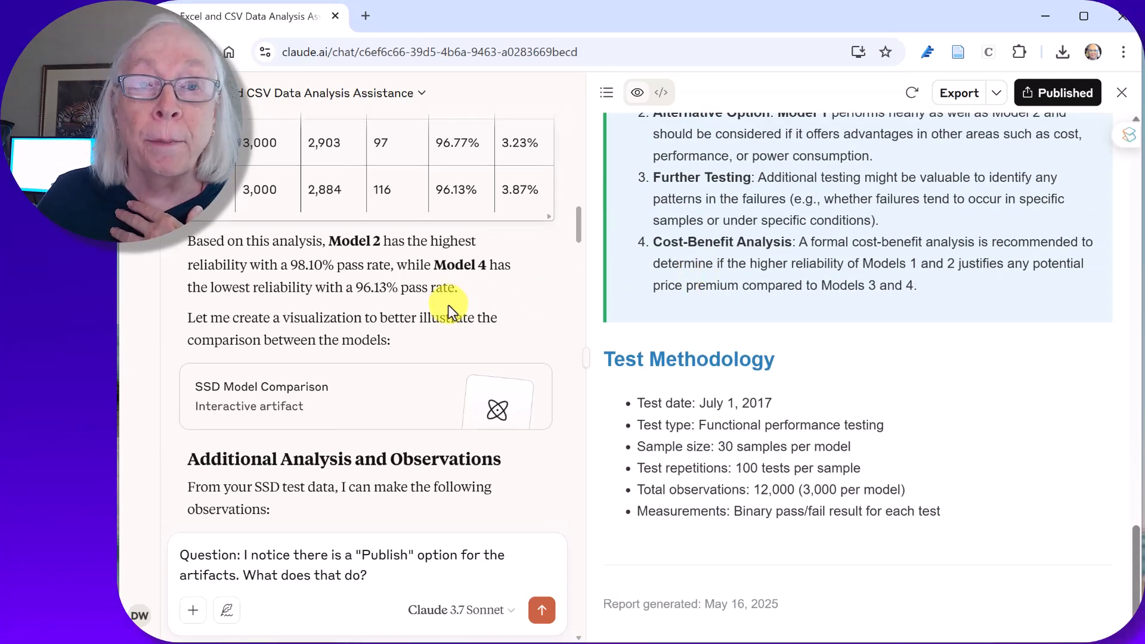
Widen the chat pane and read the additional observations and recommendations about the SSD models
scroll(448, 307, "down", 4)
scroll(449, 307, "down", 1)
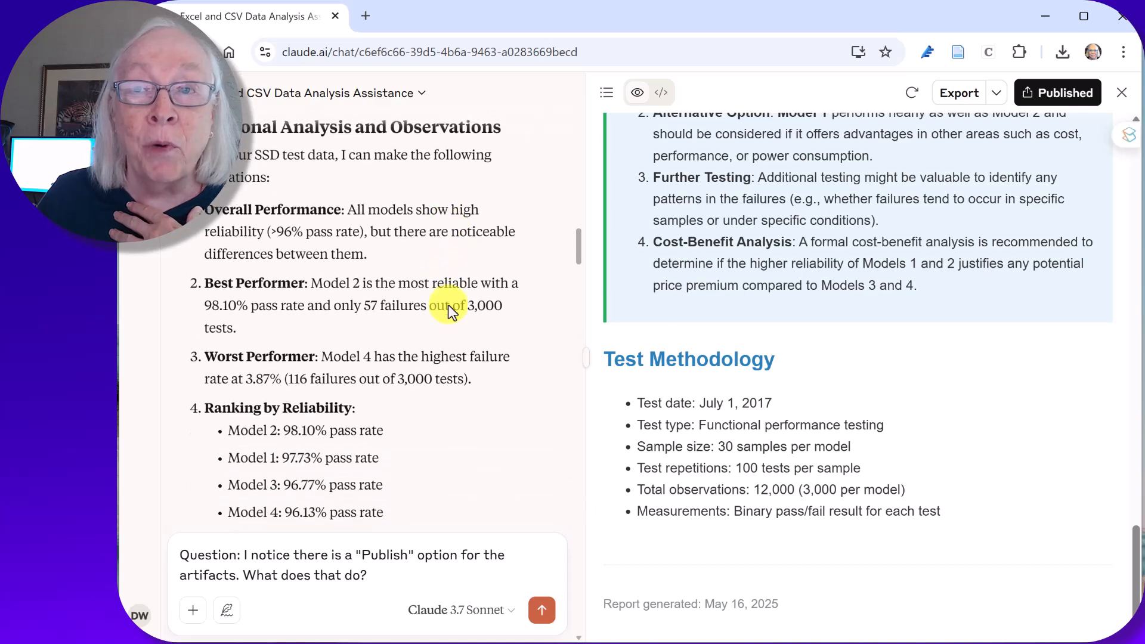
left_click_drag(584, 251, 938, 284)
scroll(449, 282, "down", 5)
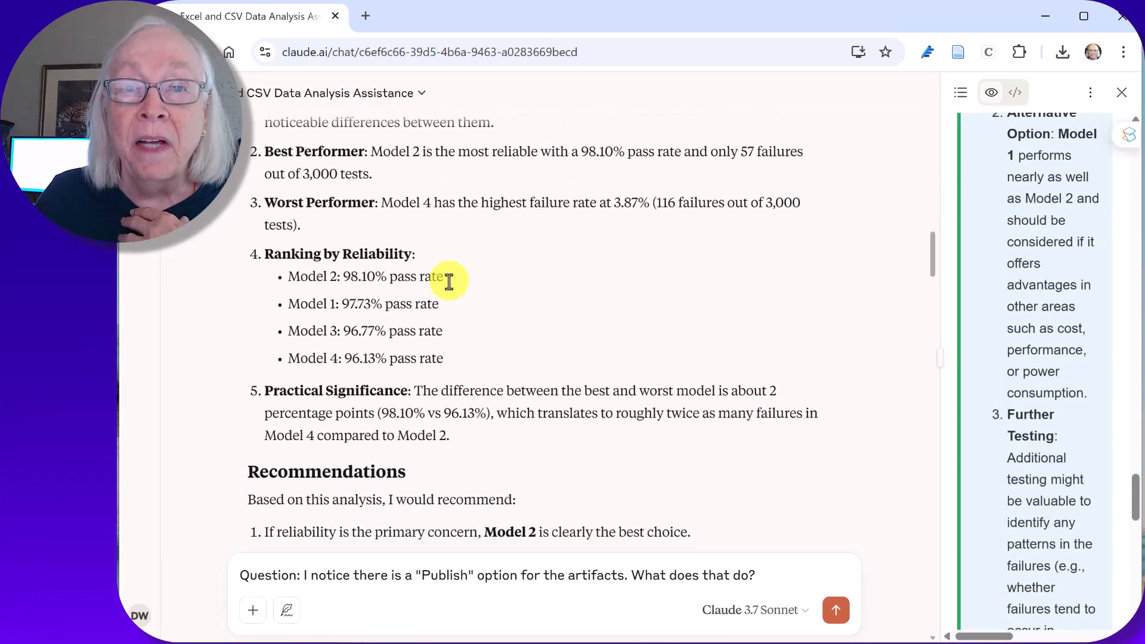
scroll(449, 280, "down", 3)
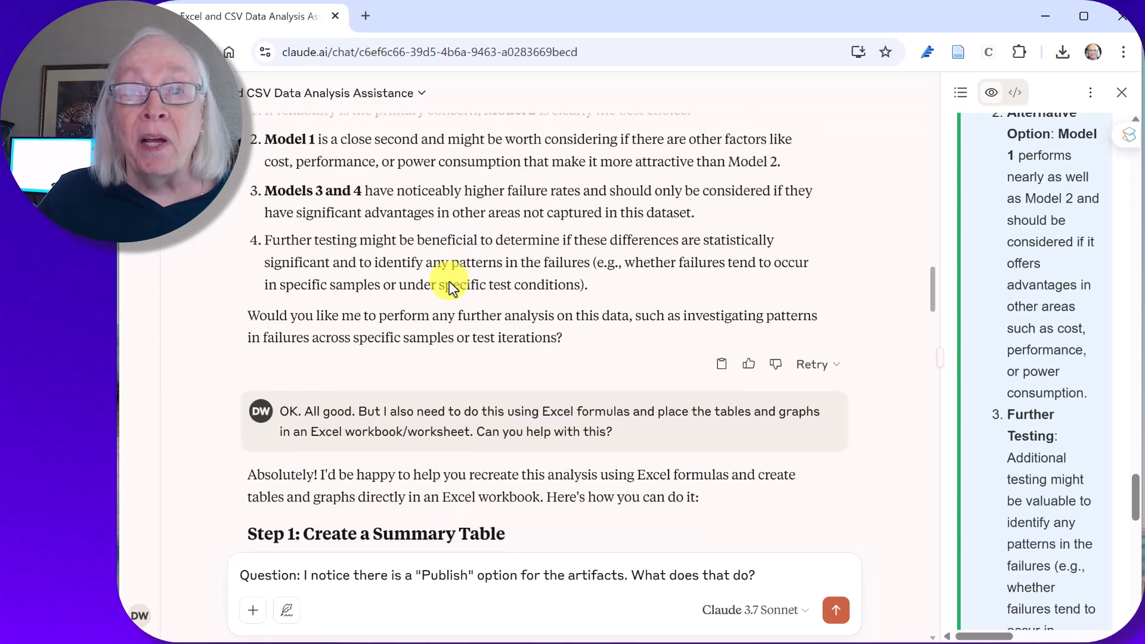
scroll(448, 281, "up", 3)
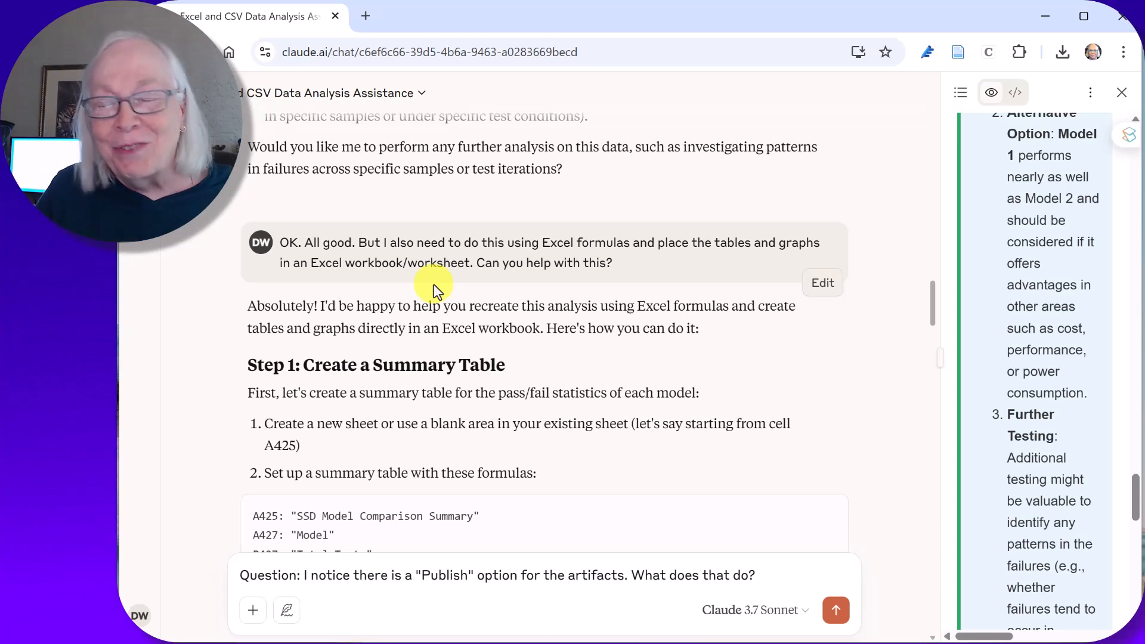
Examine the chat's Excel instructions covering the summary table, COUNTIF formulas for each model, table formatting, charts and additional formatting tips
scroll(435, 291, "down", 2)
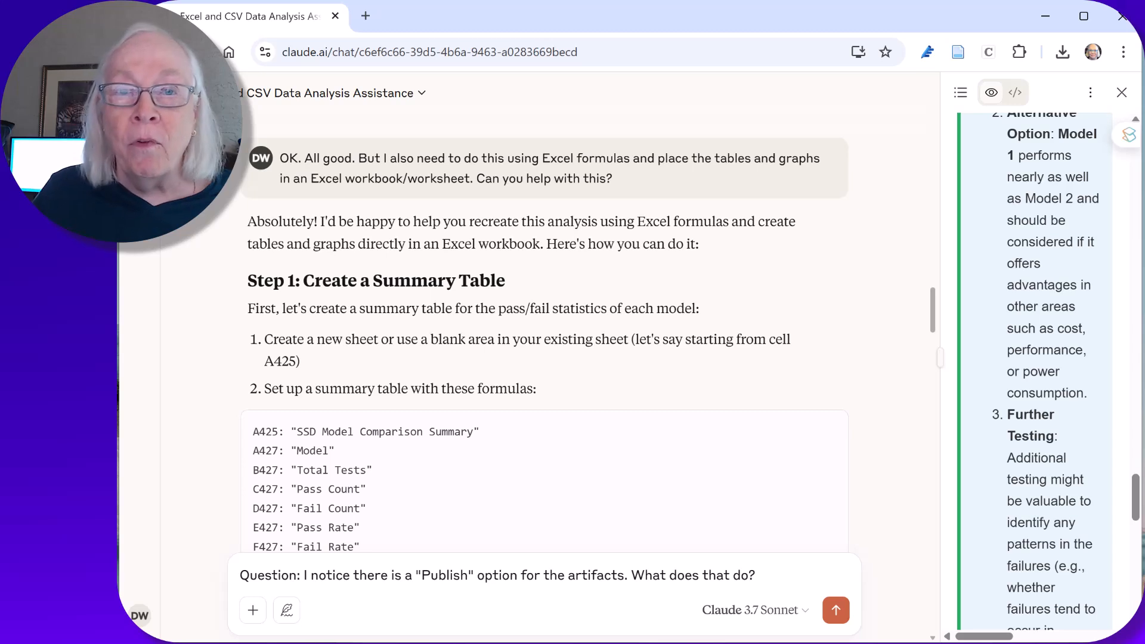
scroll(379, 339, "down", 2)
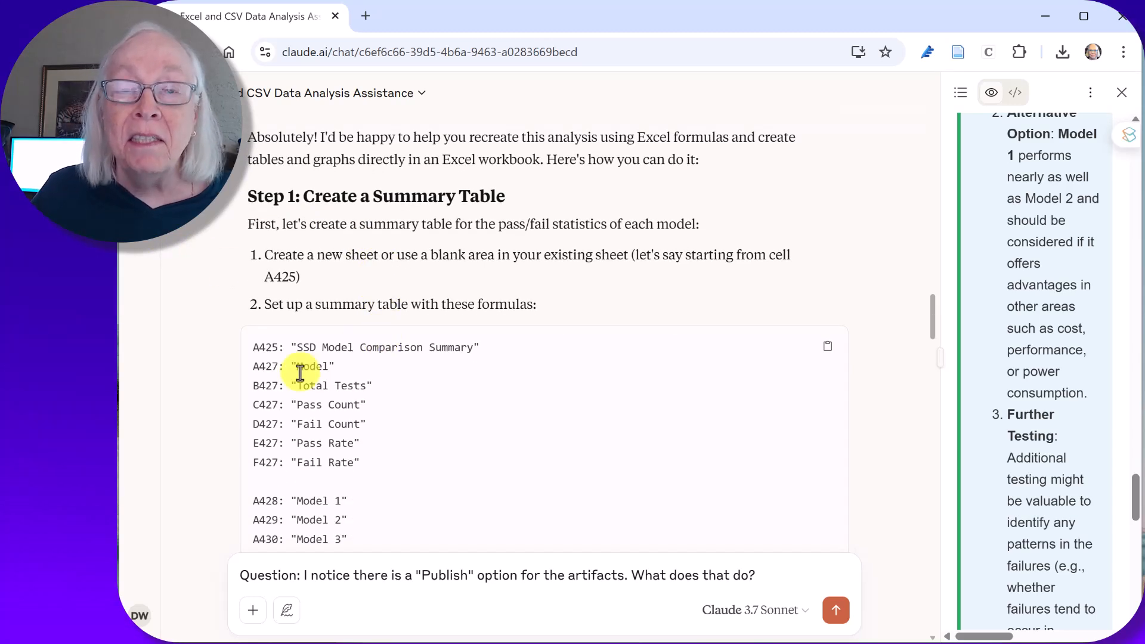
scroll(398, 391, "down", 7)
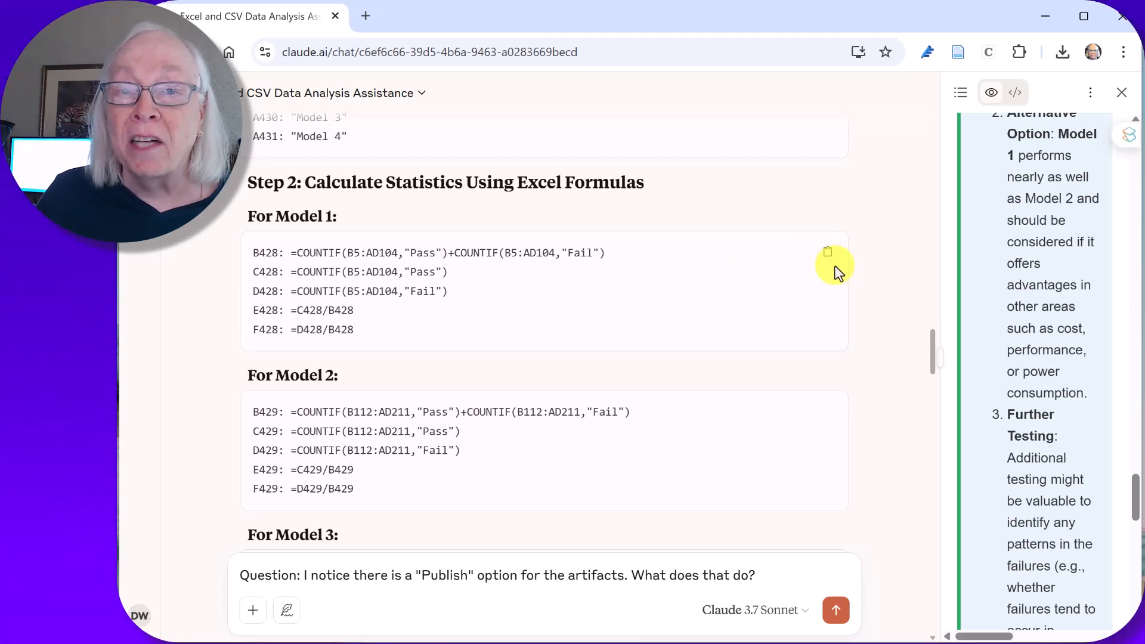
scroll(835, 272, "down", 3)
scroll(562, 302, "down", 7)
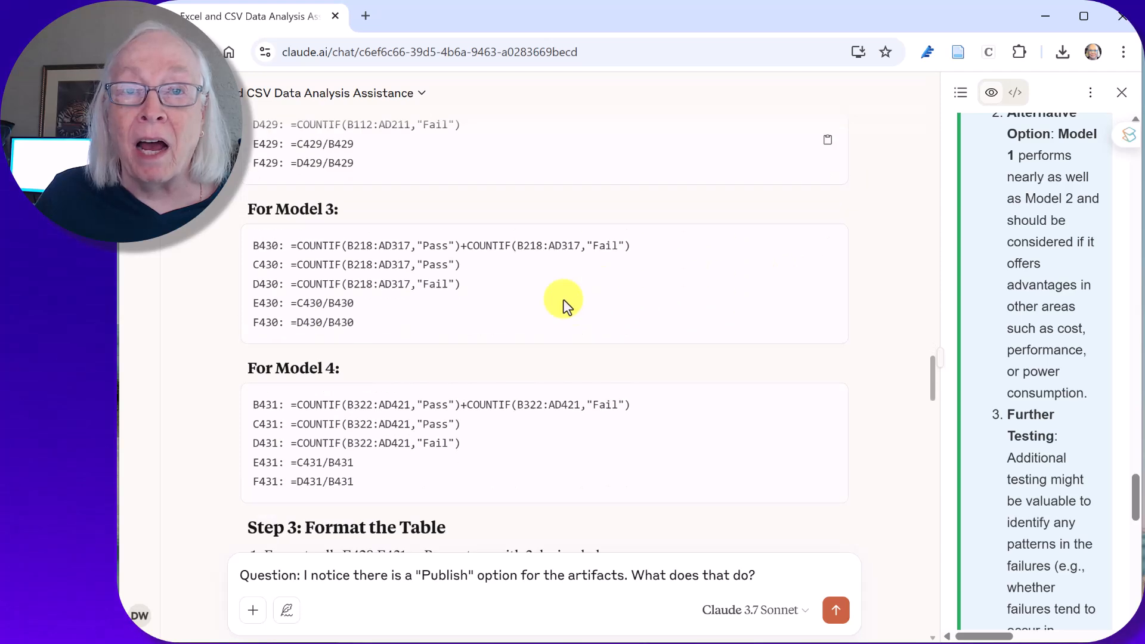
scroll(512, 303, "down", 2)
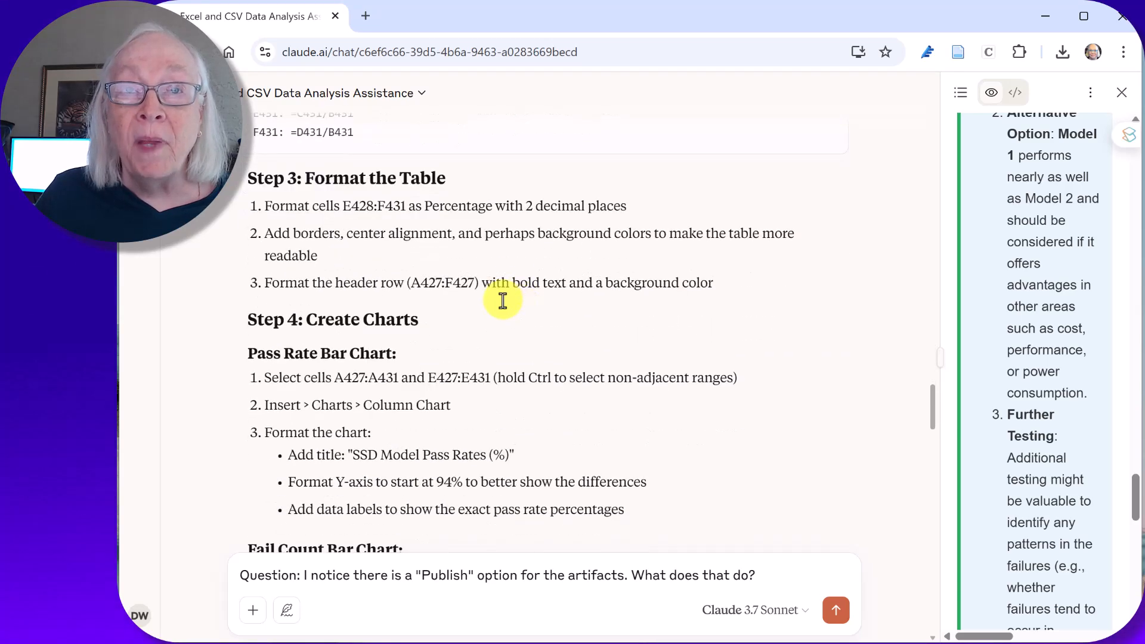
scroll(431, 285, "down", 3)
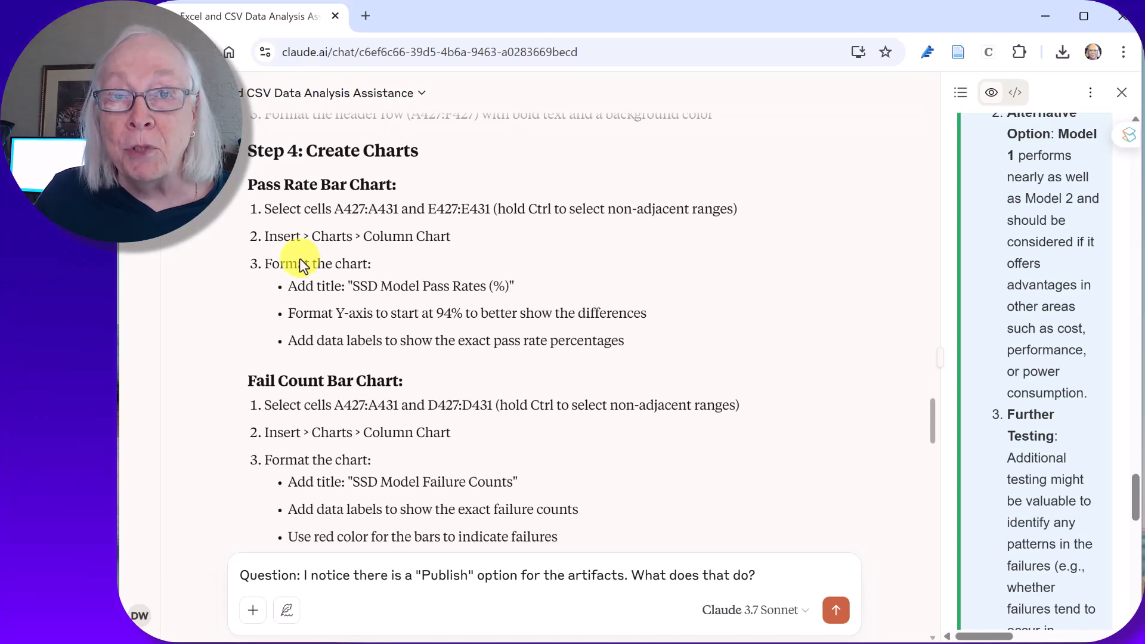
scroll(300, 259, "down", 2)
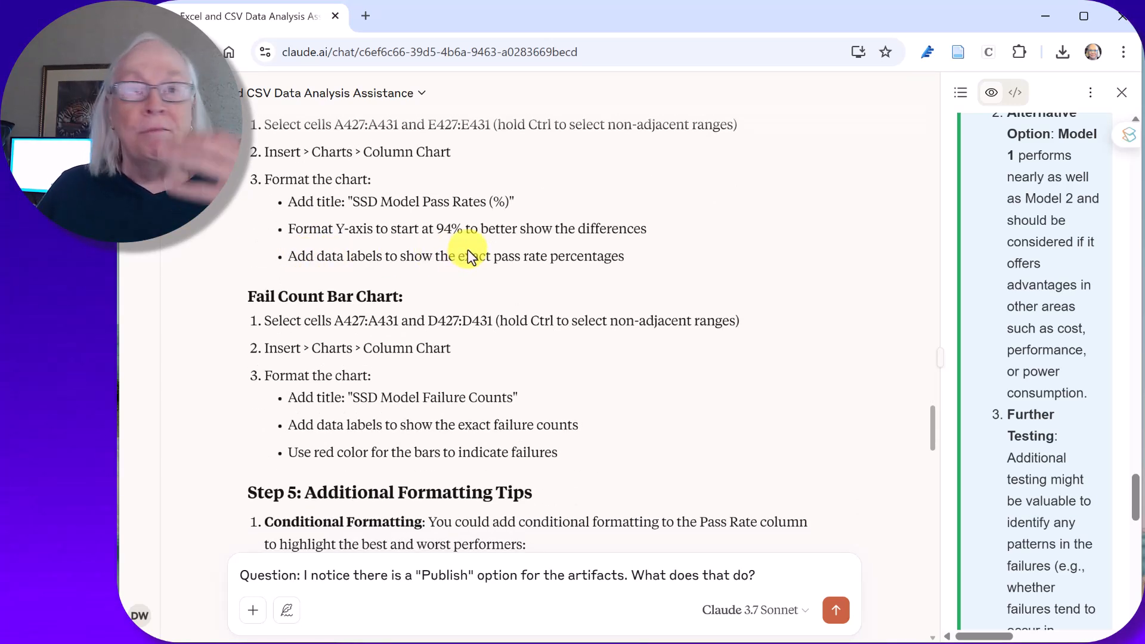
scroll(468, 256, "down", 2)
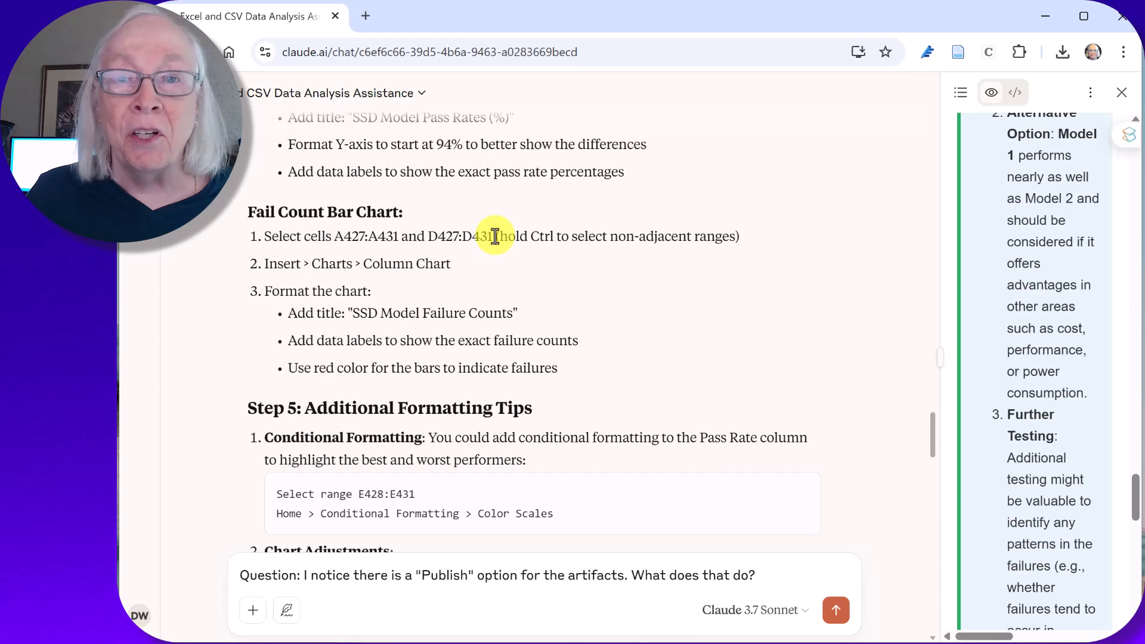
scroll(495, 236, "down", 7)
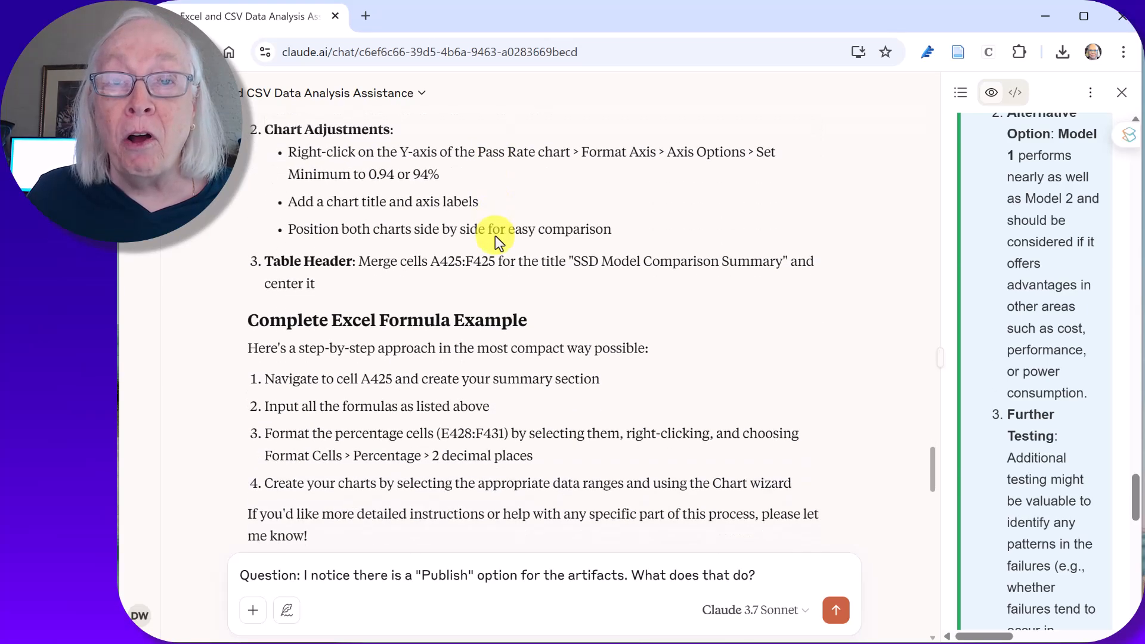
Read the chat's answers about directly editing the Excel file and exporting the tables and graphs into a report
scroll(494, 235, "down", 4)
scroll(495, 236, "down", 1)
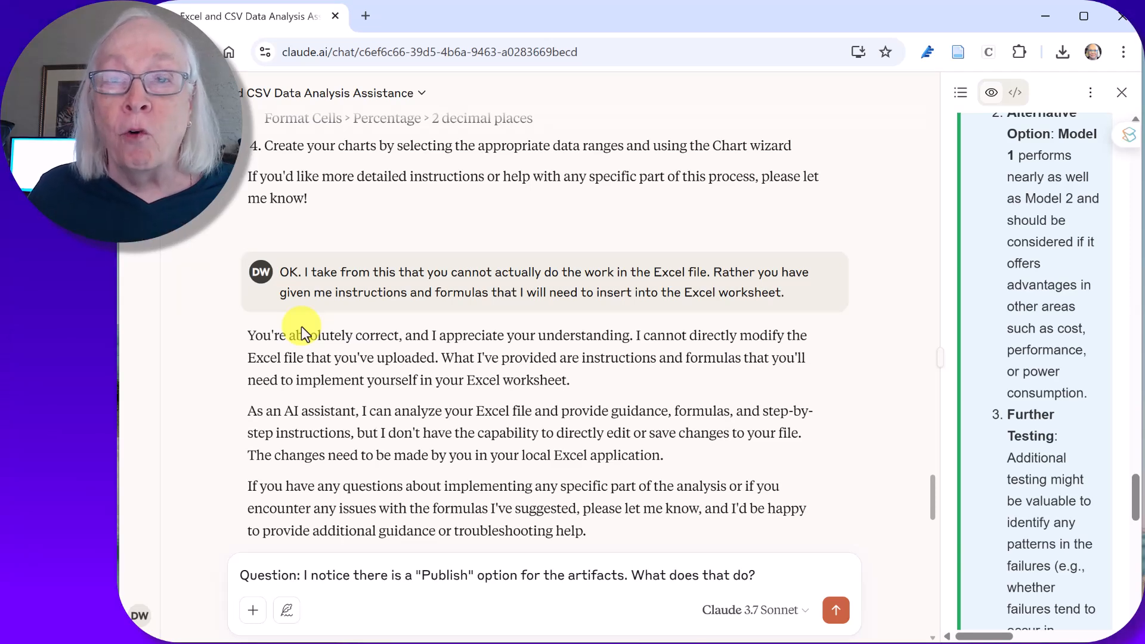
scroll(417, 325, "down", 6)
scroll(416, 324, "down", 3)
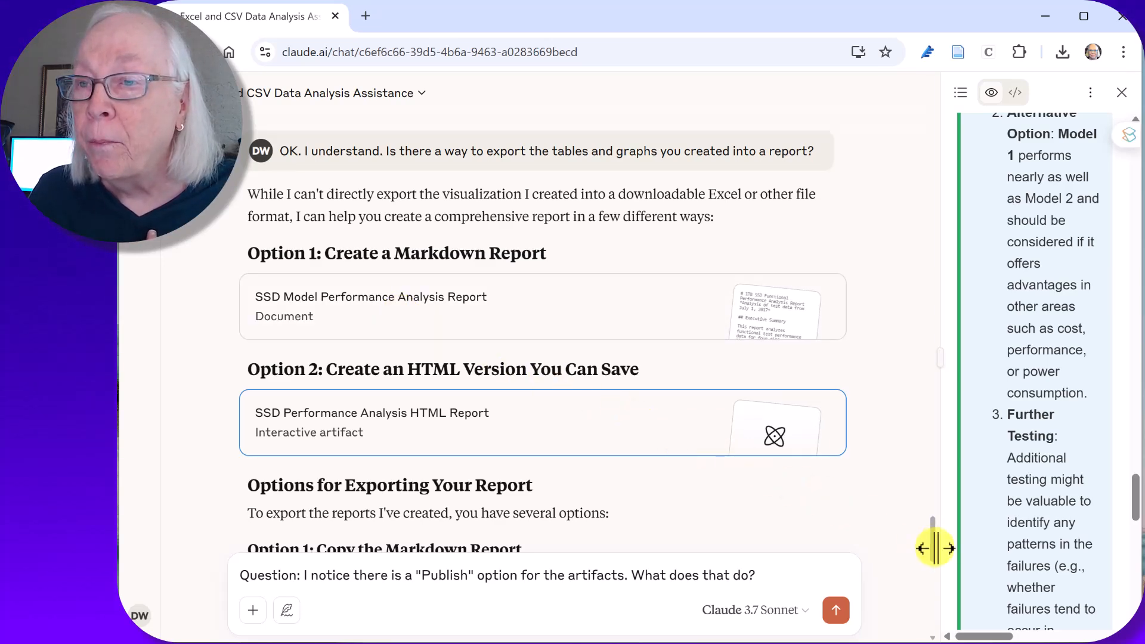
Widen the artifact pane and switch it to the SSD Model Performance Analysis Report document
left_click_drag(935, 547, 697, 549)
scroll(697, 548, "up", 15)
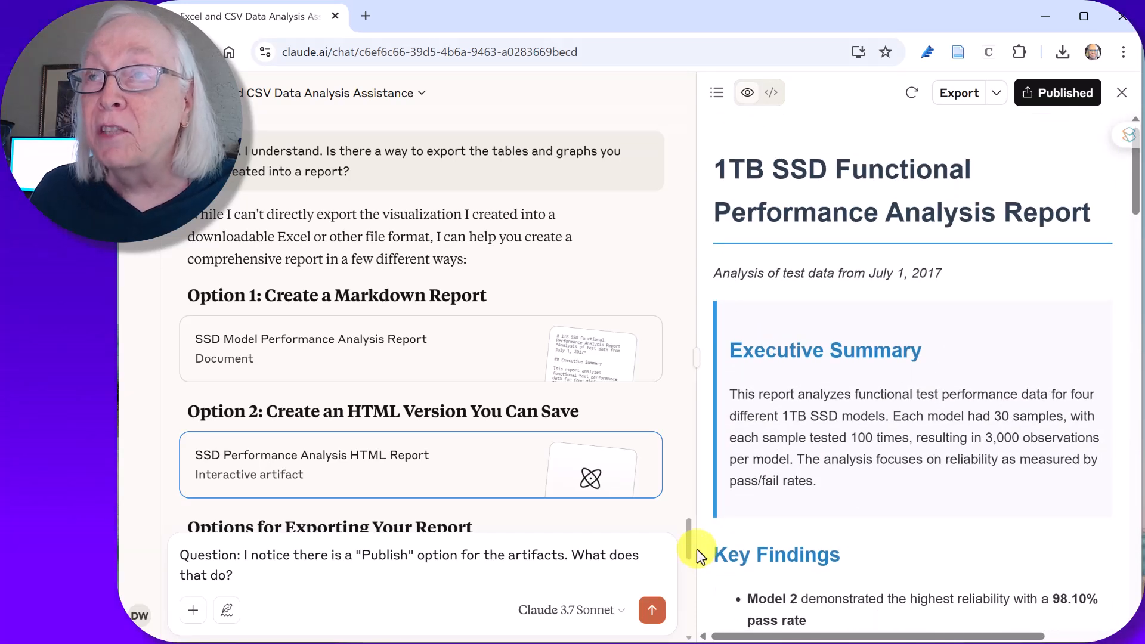
left_click(716, 93)
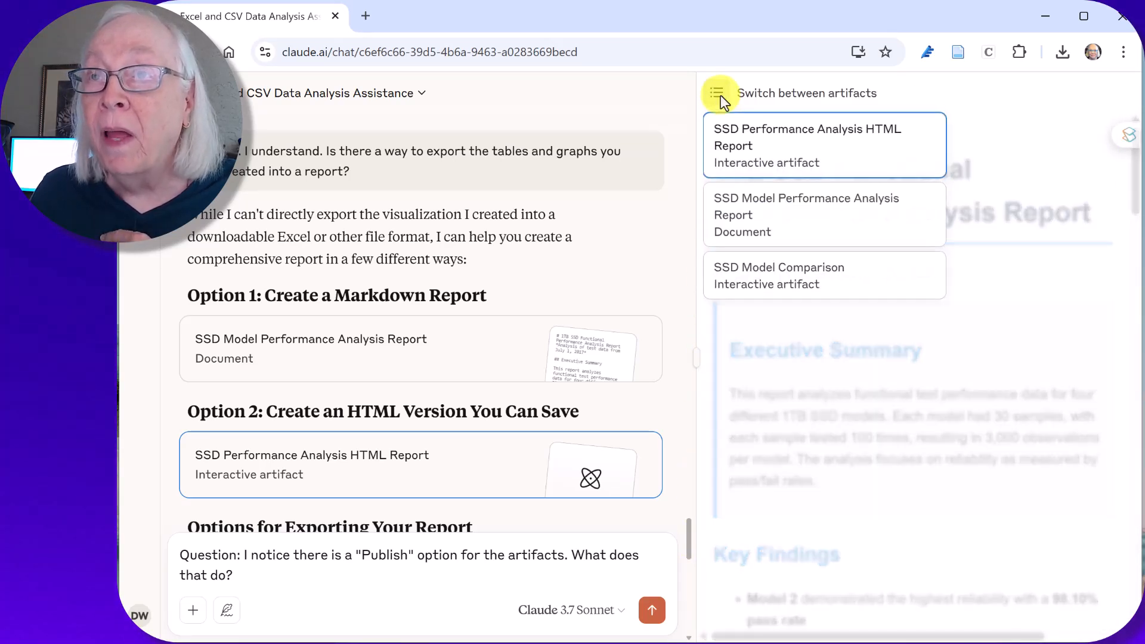
left_click(734, 212)
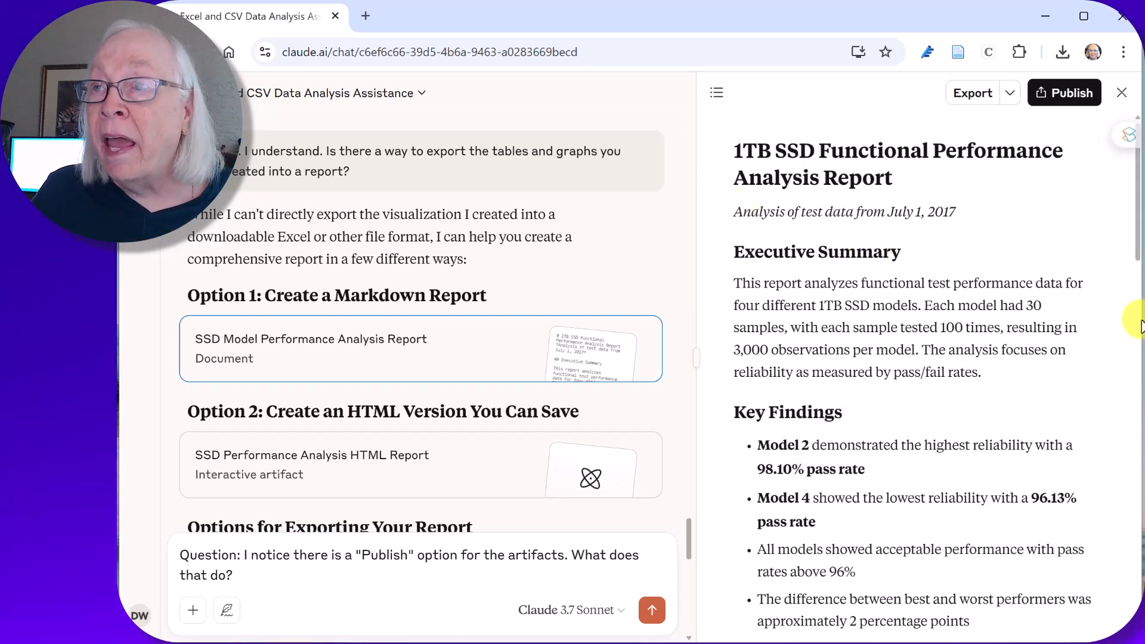
Look over the document report's detailed results and check which export formats it offers
scroll(1139, 322, "down", 7)
left_click(1012, 102)
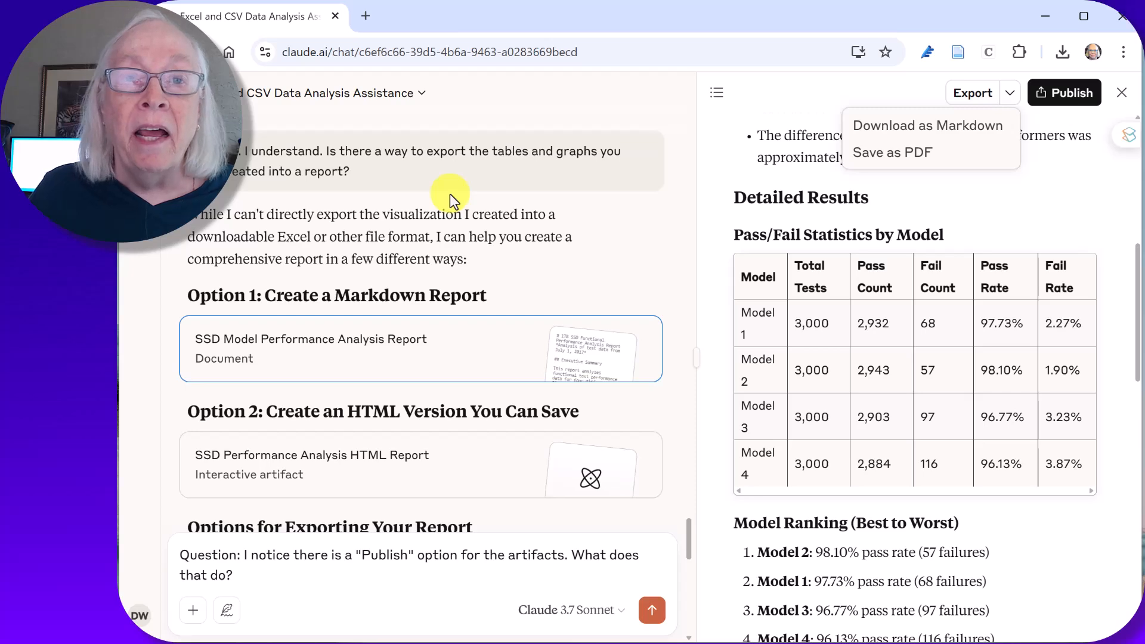
left_click(690, 541)
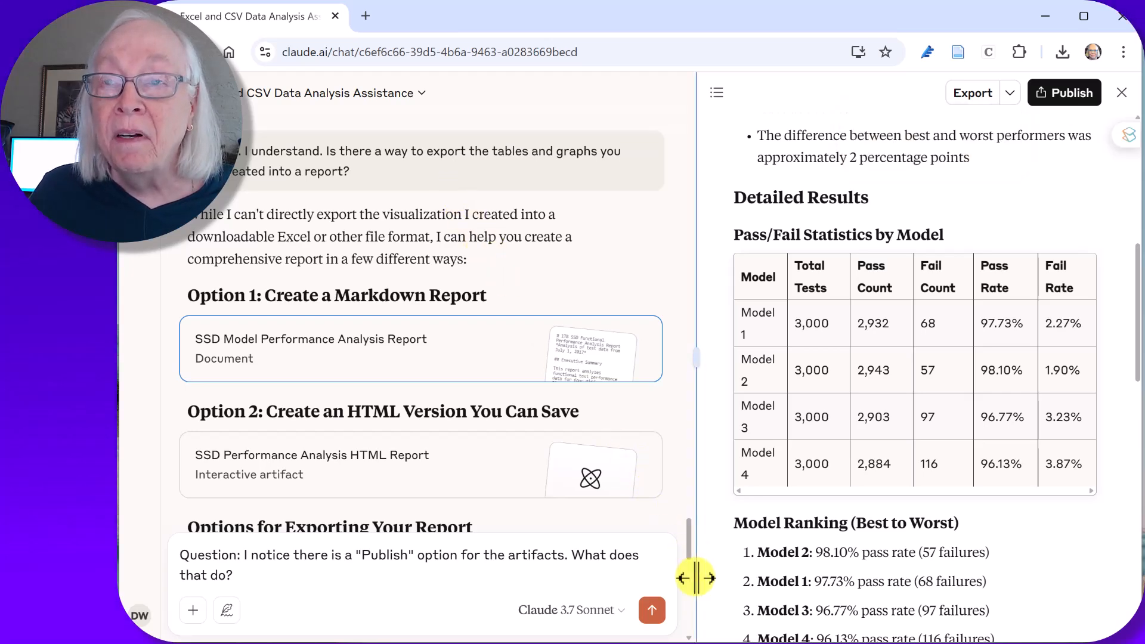
Read the chat's export options for copying the Markdown report, saving the HTML report and creating a PDF from Excel
scroll(696, 577, "down", 4)
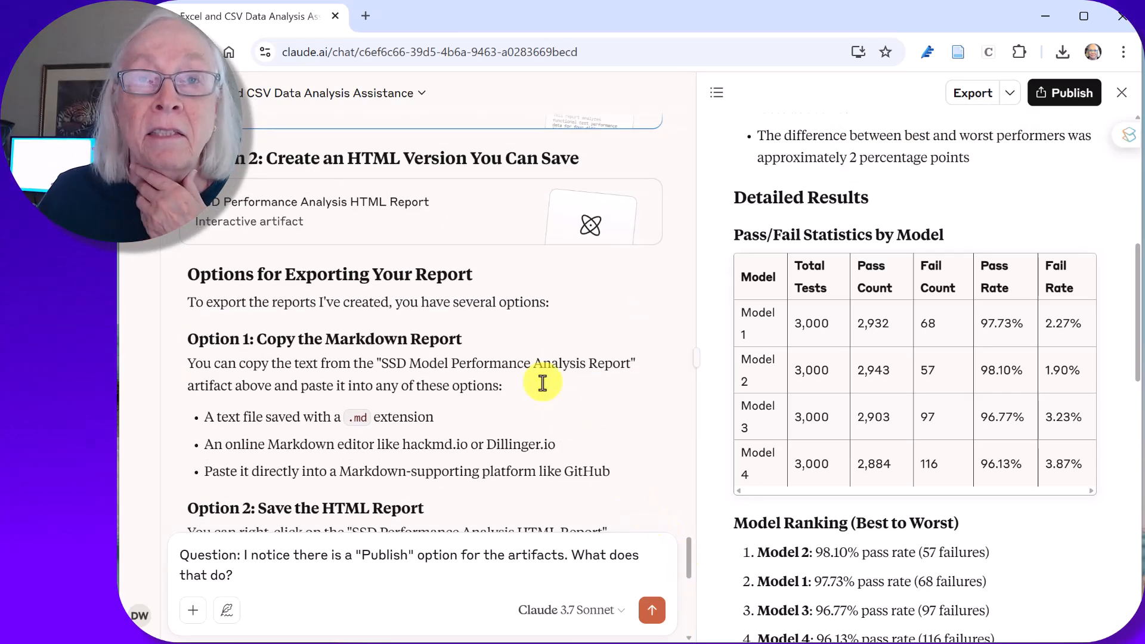
scroll(485, 309, "down", 4)
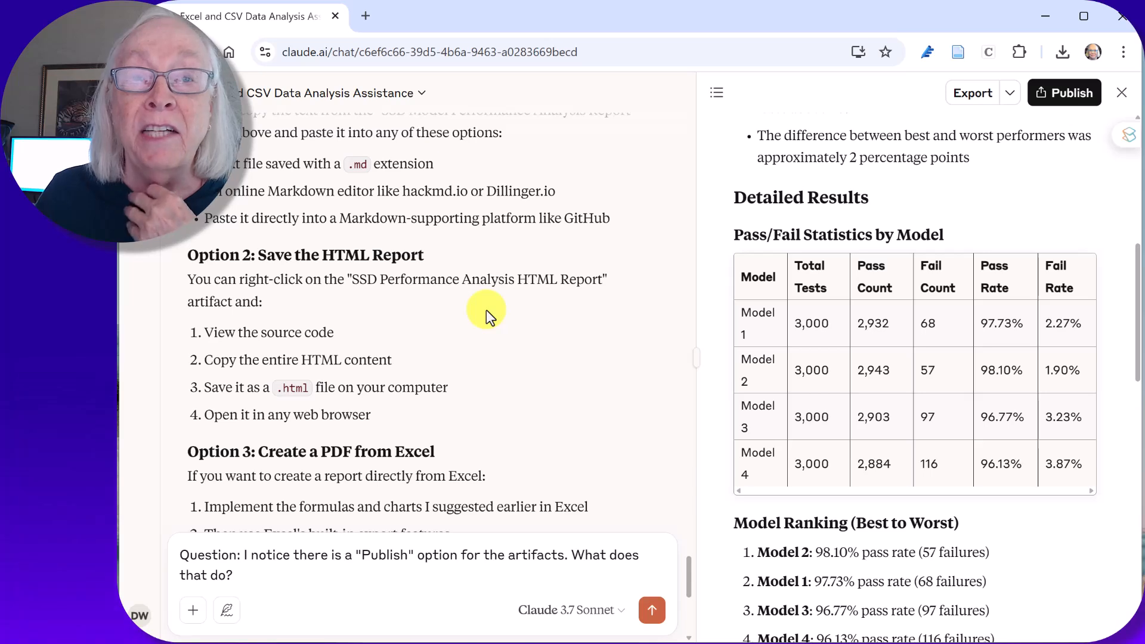
scroll(485, 309, "down", 1)
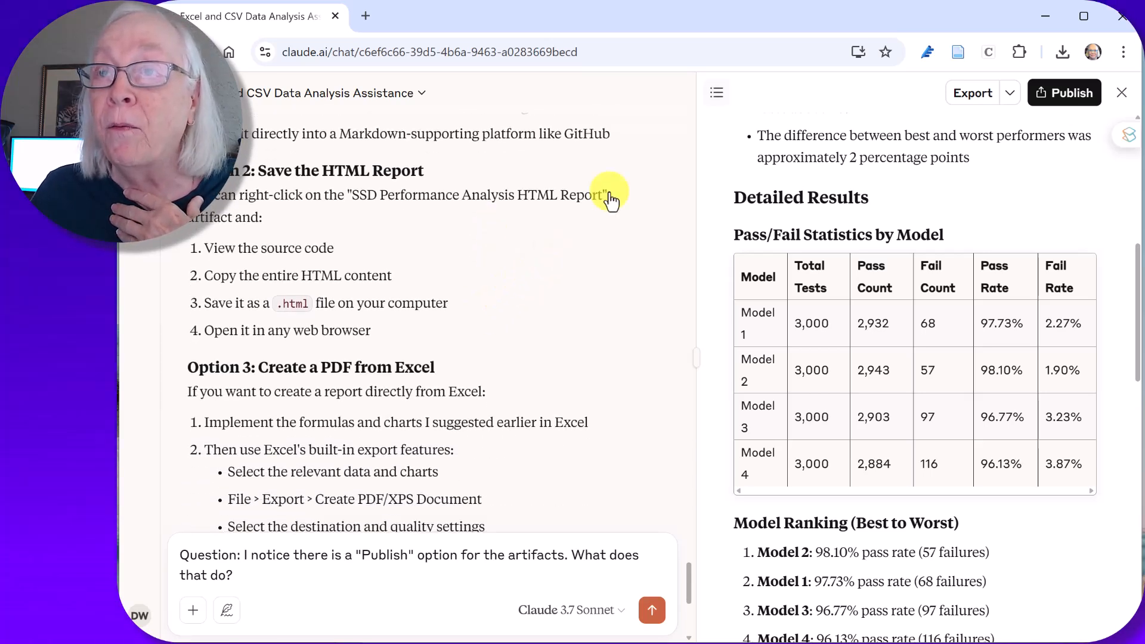
Open the SSD Model Comparison artifact and inspect the Model 1 and Model 4 pass rates and the Model 4 fail count
left_click(716, 93)
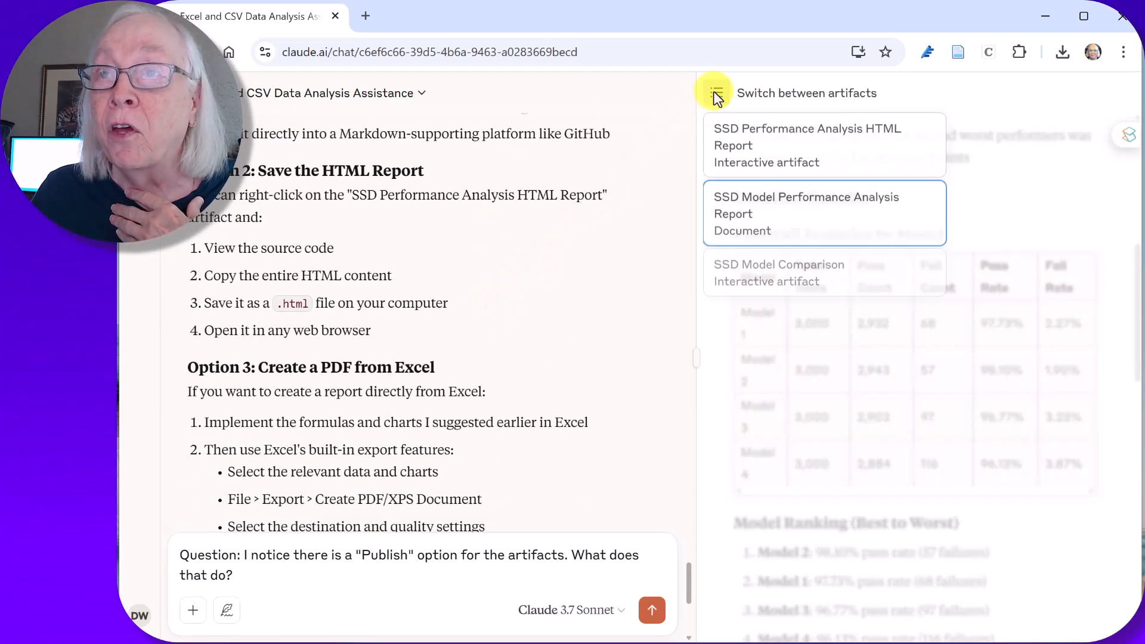
left_click(786, 273)
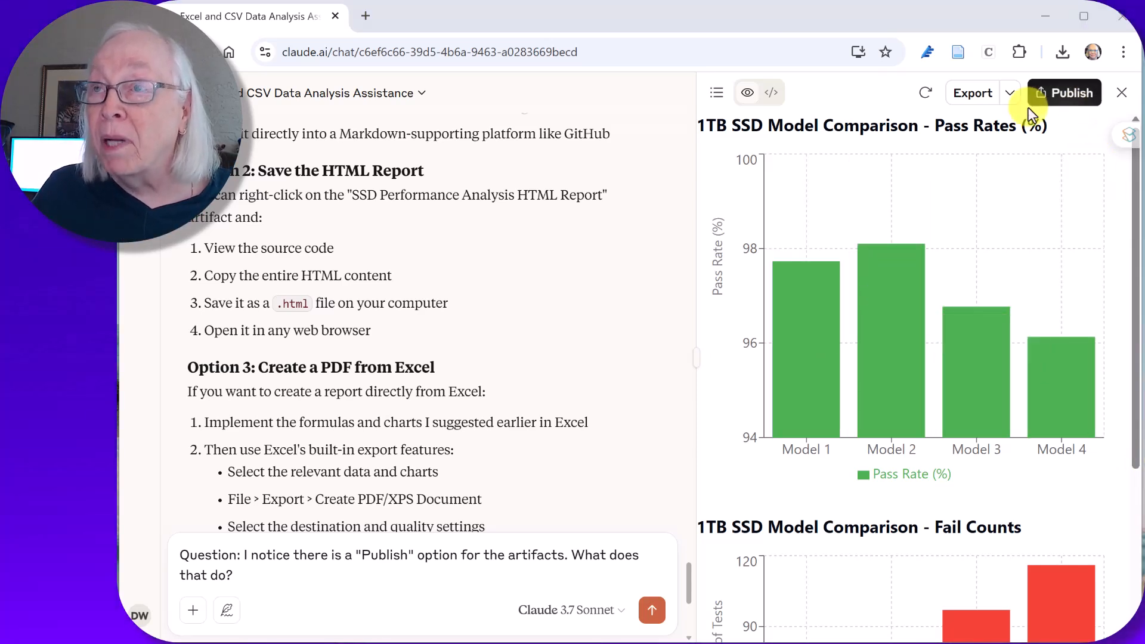
mouse_move(807, 328)
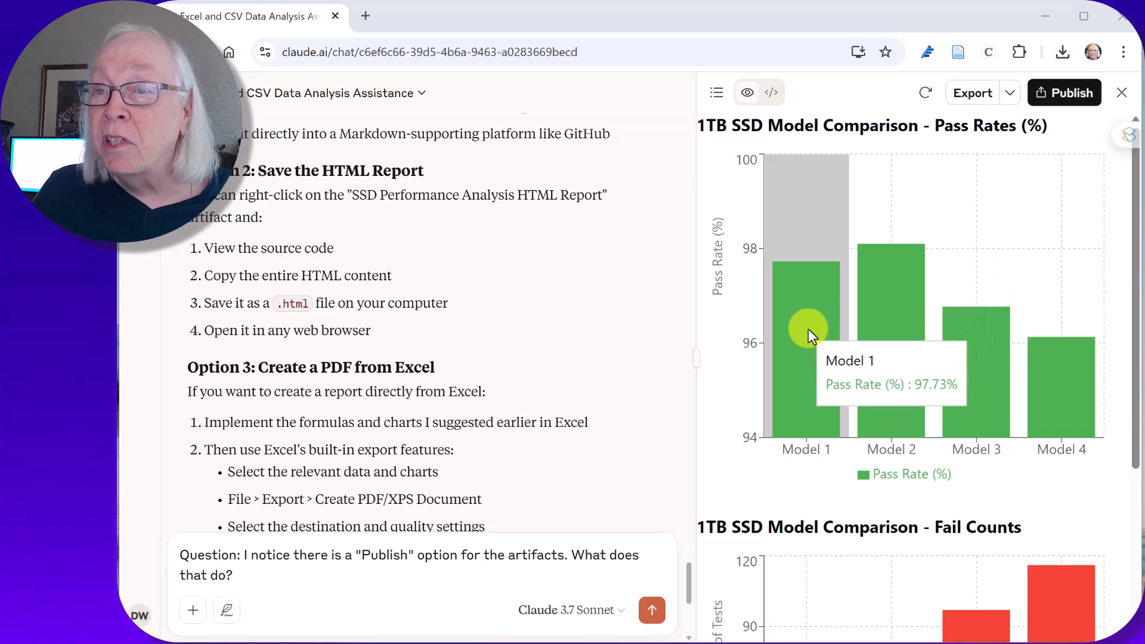
mouse_move(1036, 381)
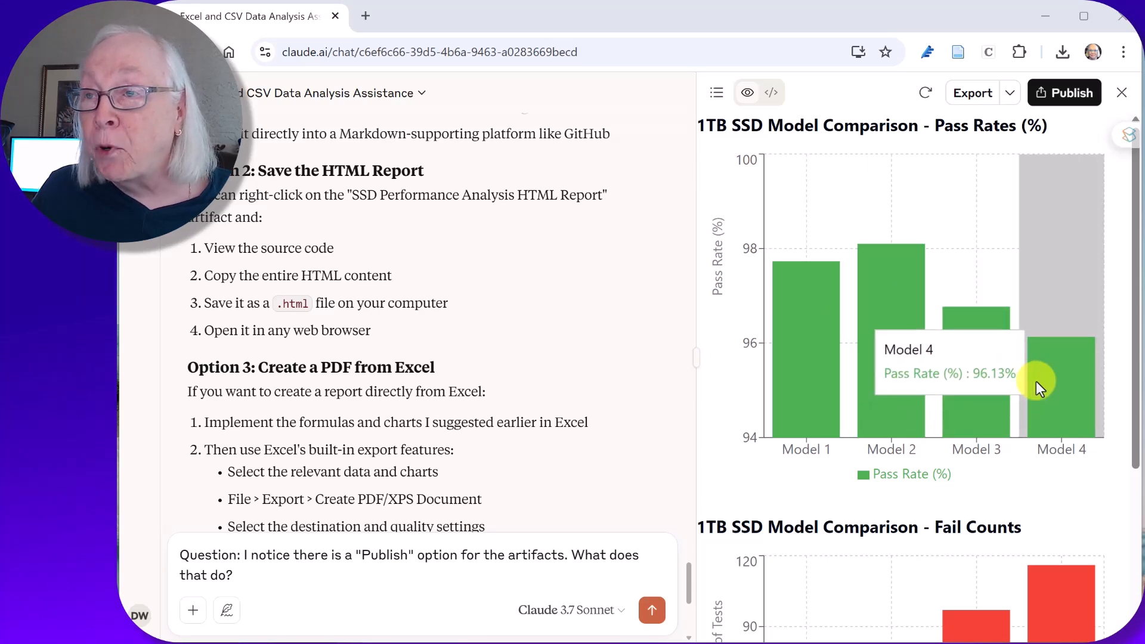
scroll(1036, 381, "down", 4)
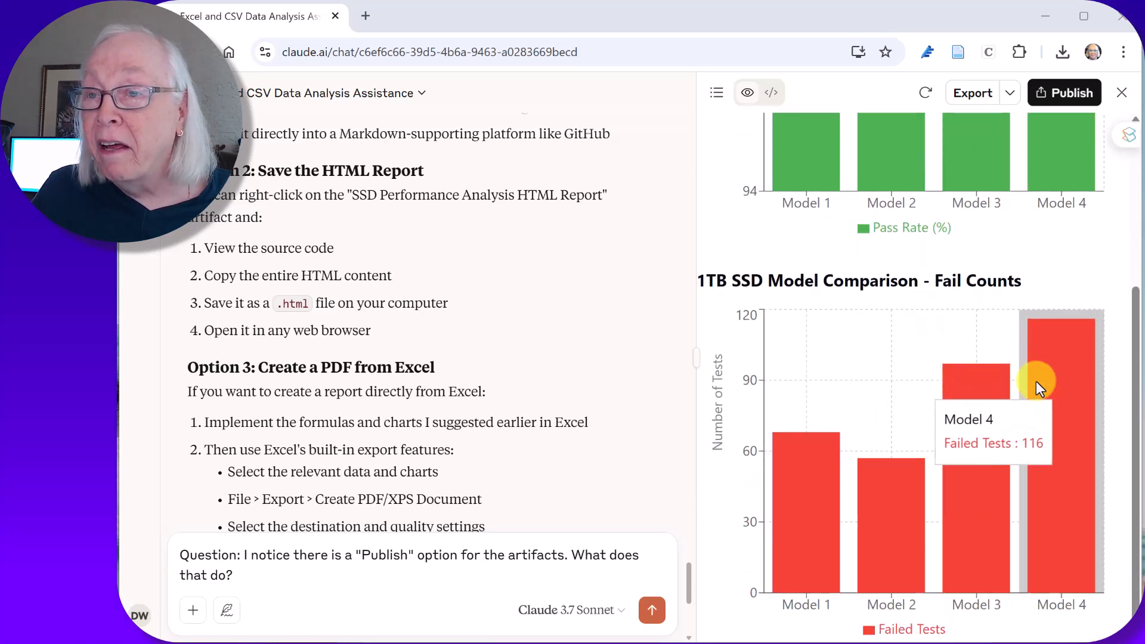
scroll(1035, 381, "up", 4)
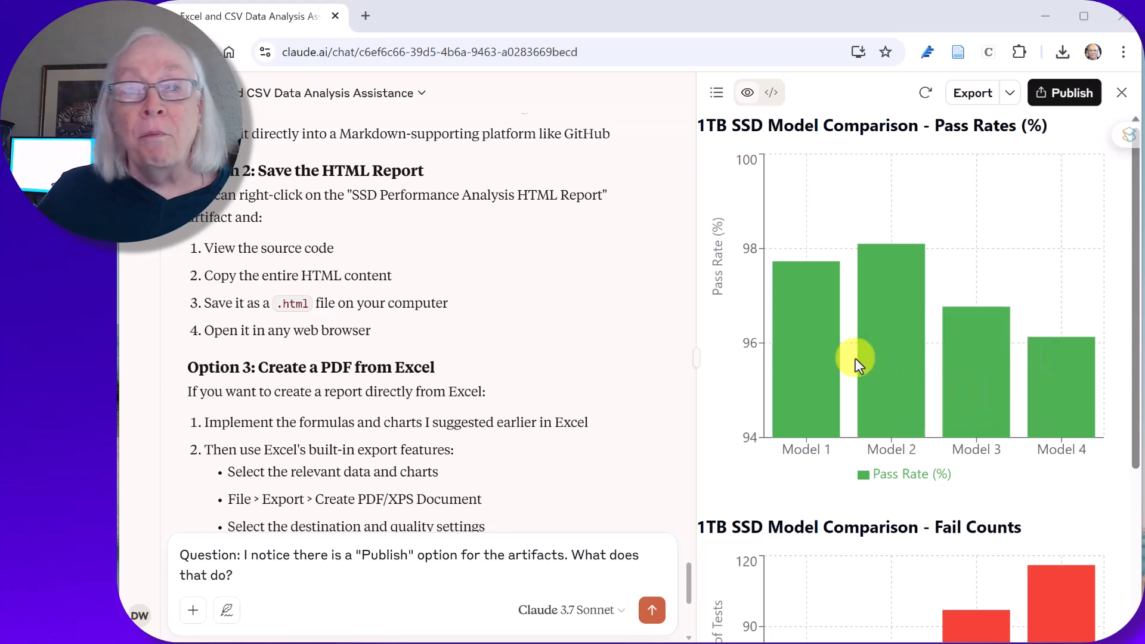
Read the chat's PowerPoint export option and go back through the earlier answers to the Excel table formatting and chart instructions
scroll(328, 291, "down", 6)
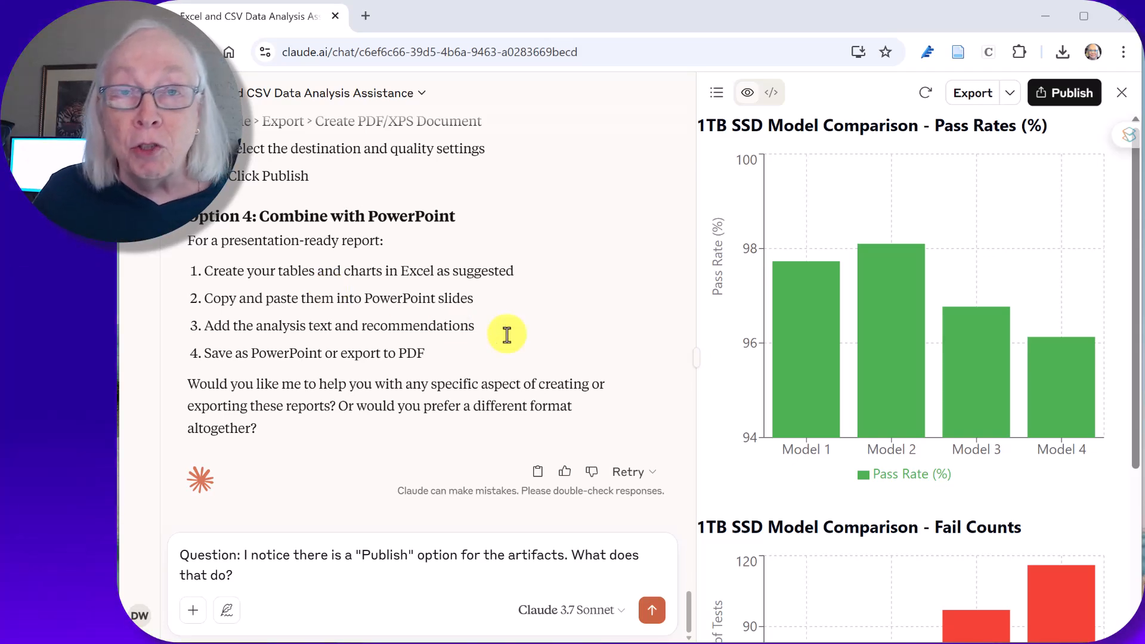
scroll(519, 338, "up", 7)
scroll(528, 338, "up", 6)
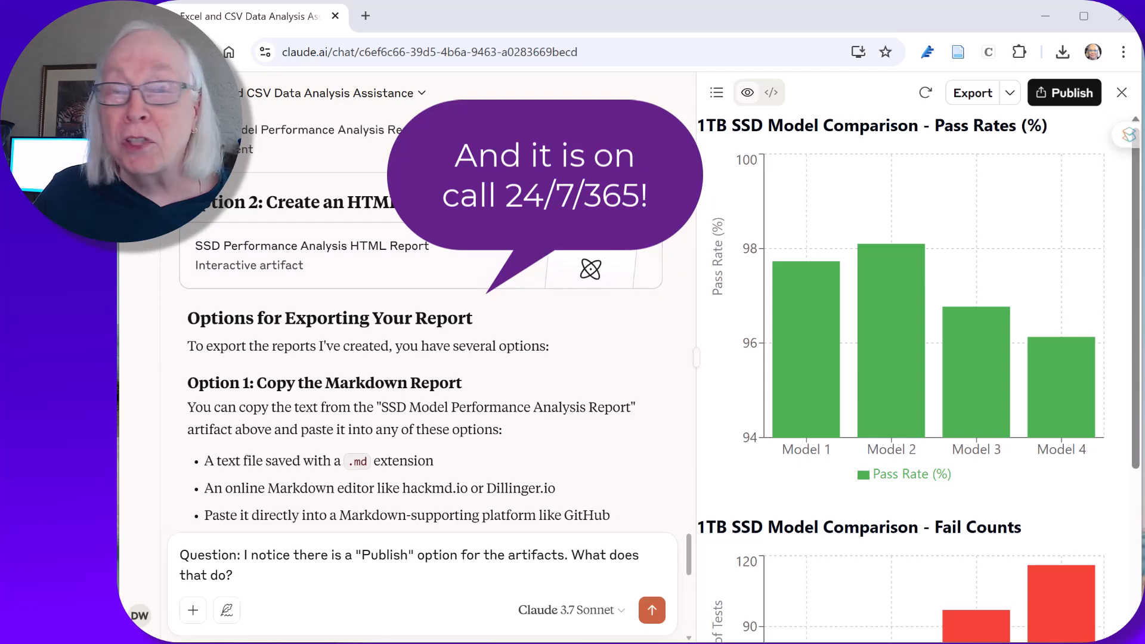
scroll(416, 174, "up", 15)
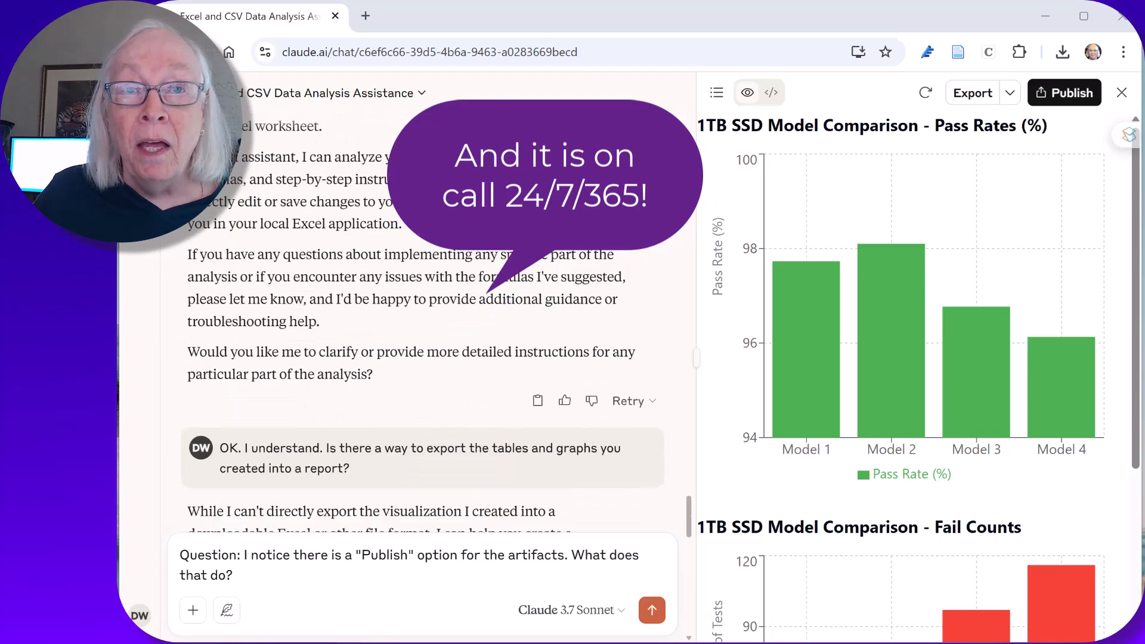
scroll(416, 174, "up", 15)
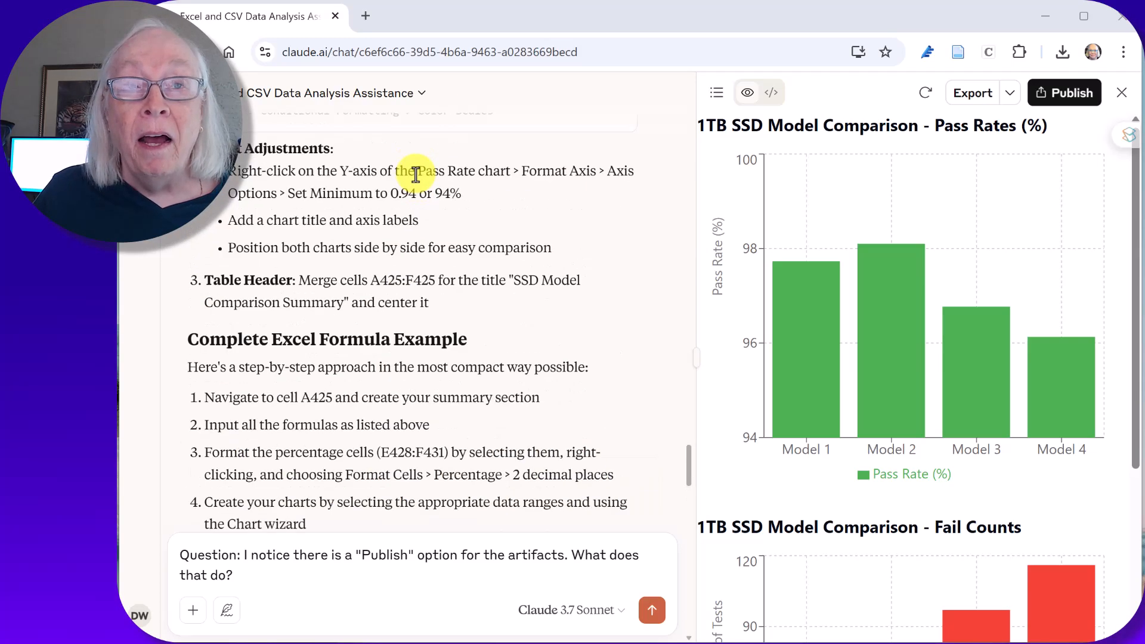
scroll(415, 174, "up", 4)
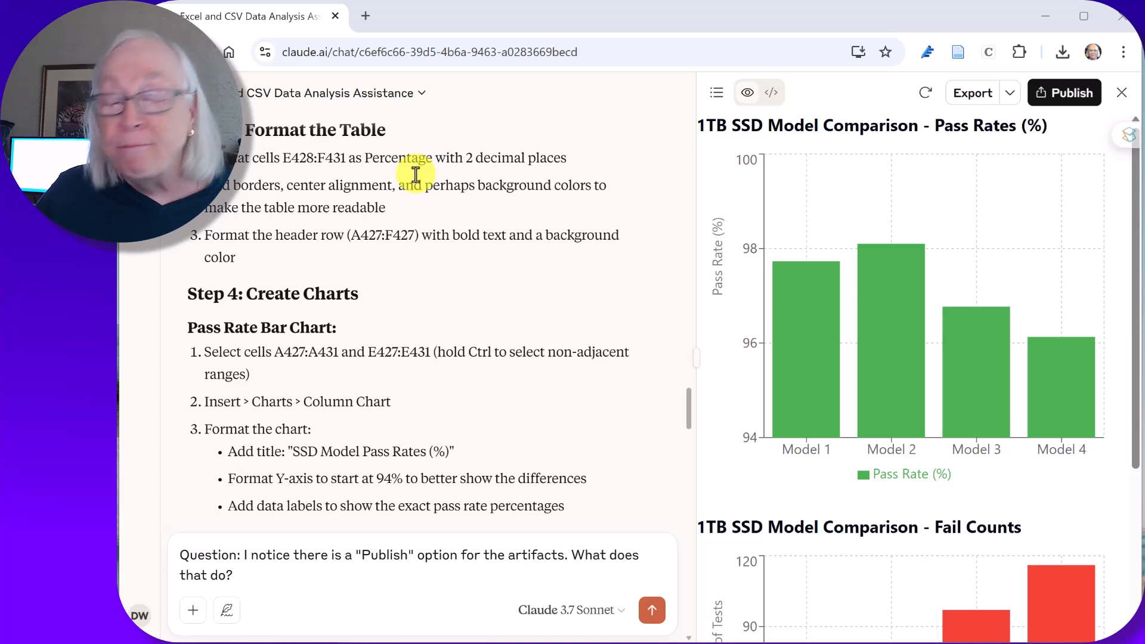